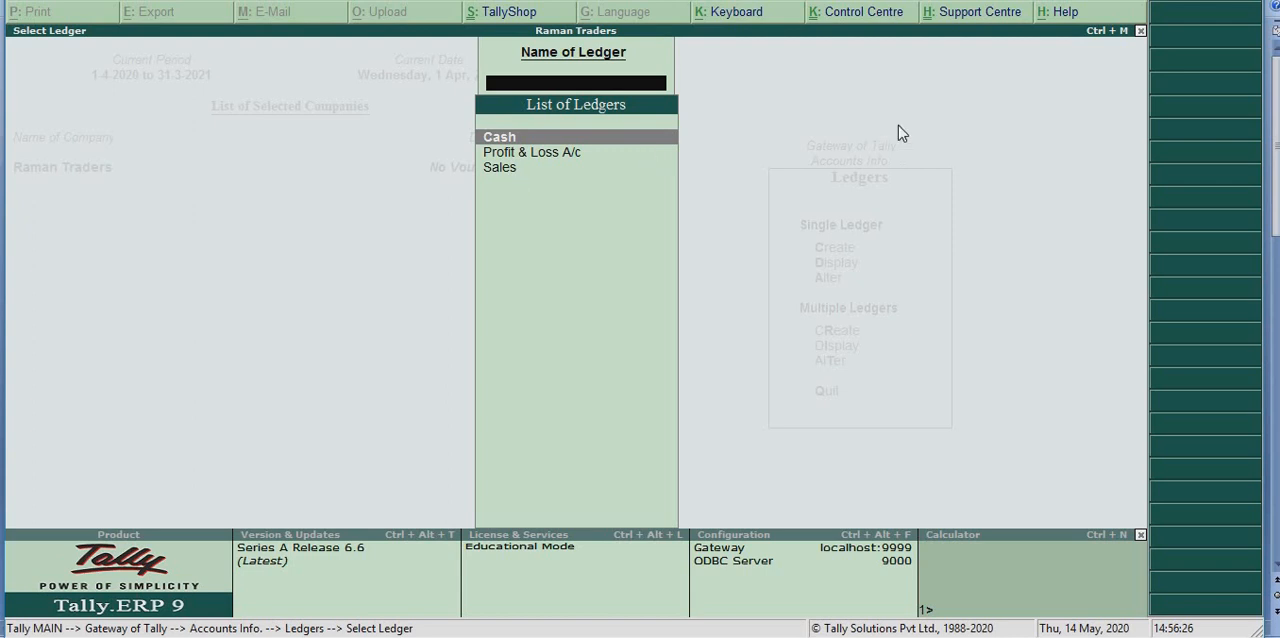
# Leave the ledger list and review the stock items available in the company's inventory masters
pyautogui.press('Escape')
pyautogui.press('Escape')
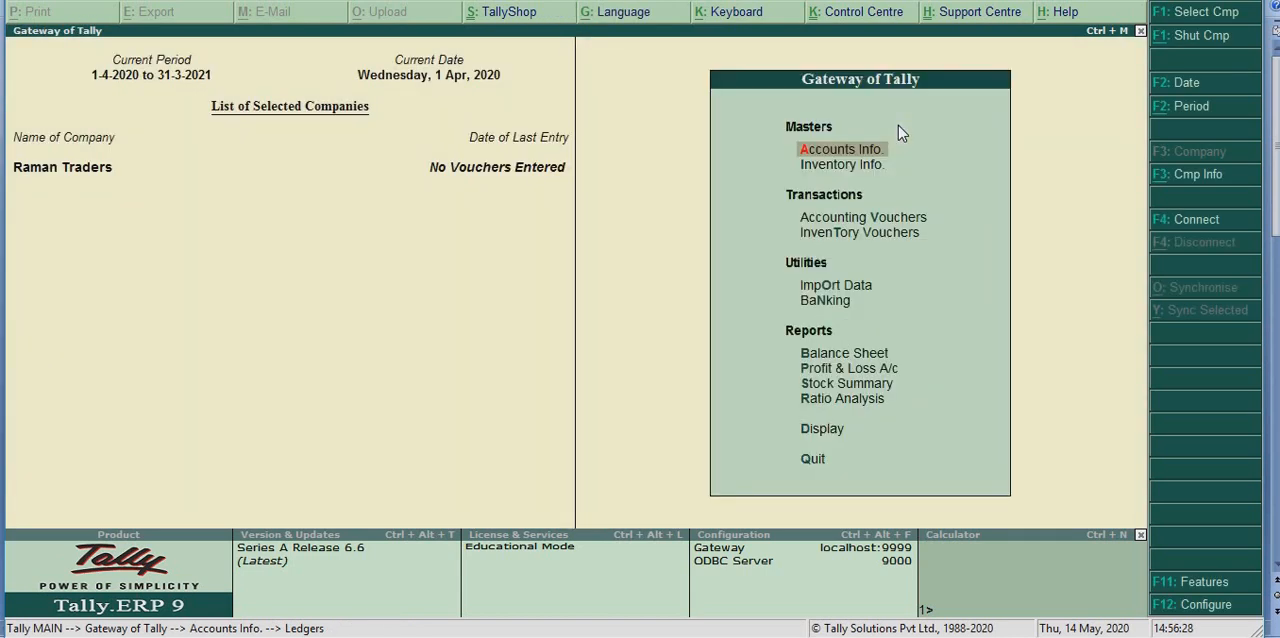
pyautogui.press('Down')
pyautogui.press('Return')
pyautogui.press('Down')
pyautogui.press('Return')
pyautogui.press('Down')
pyautogui.press('Down')
pyautogui.press('Return')
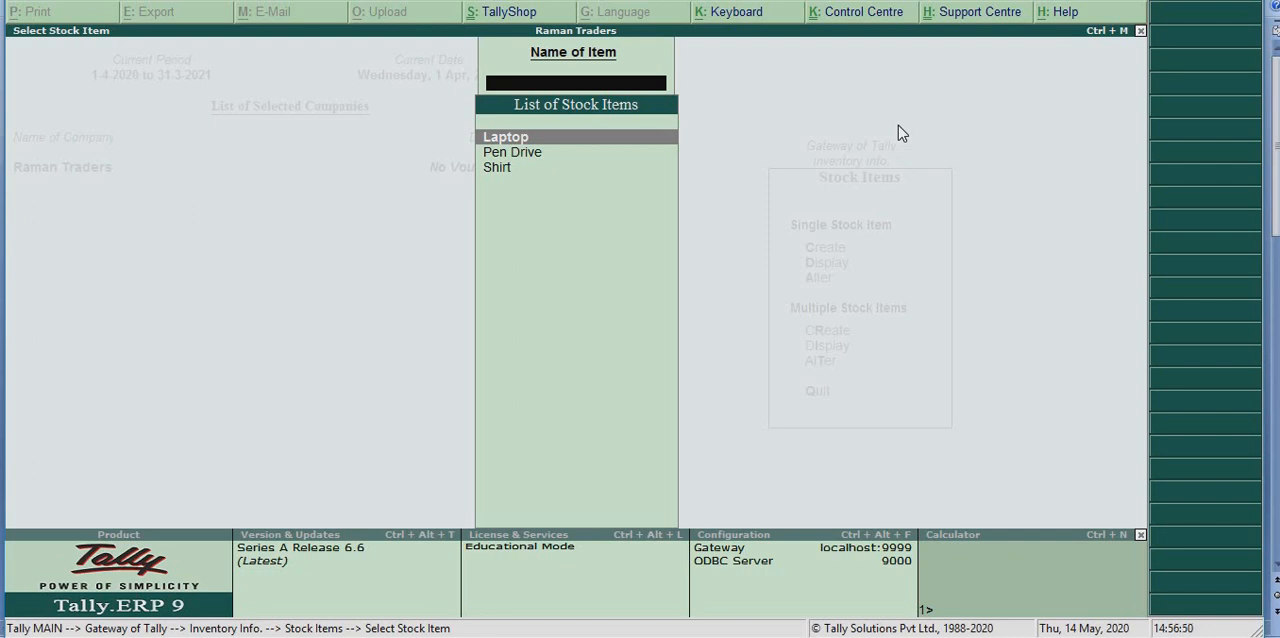
pyautogui.press('Escape')
pyautogui.press('Escape')
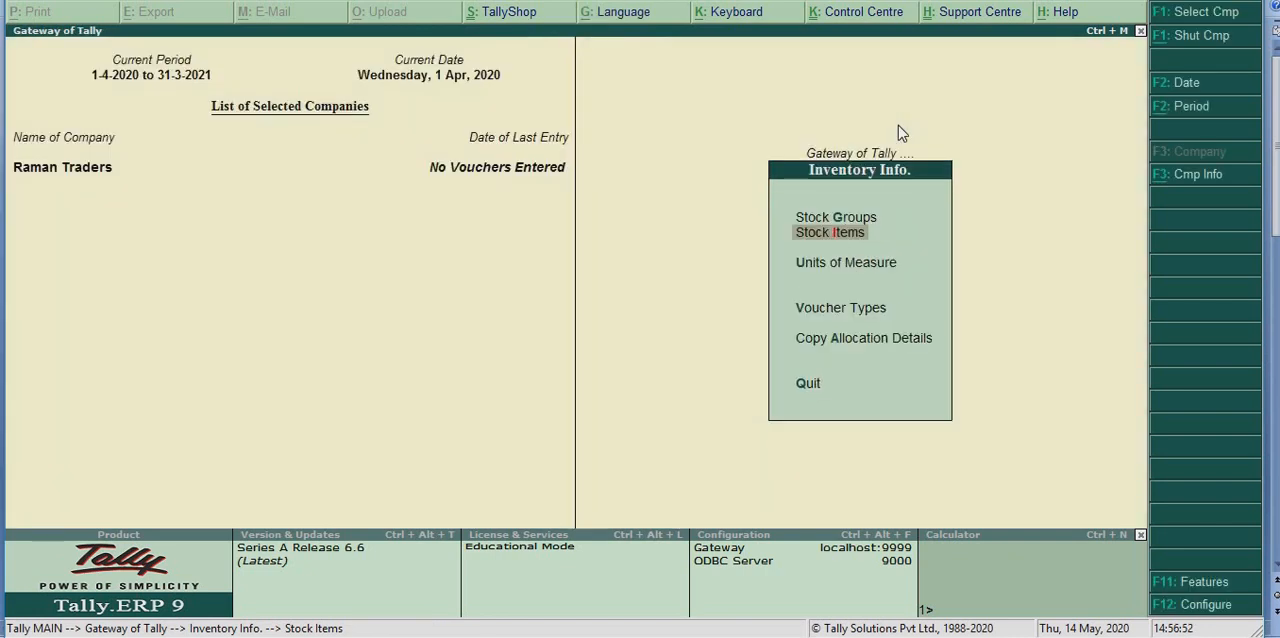
pyautogui.press('Escape')
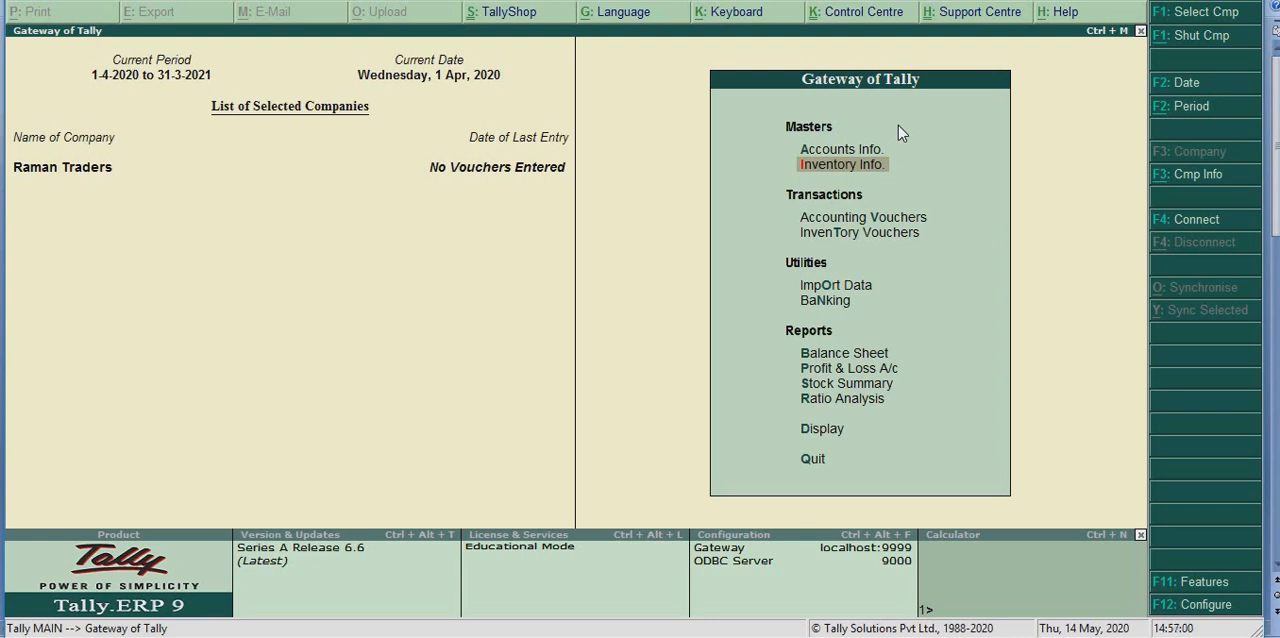
# Enable zero-valued transactions in the company's inventory features
pyautogui.press('F11')
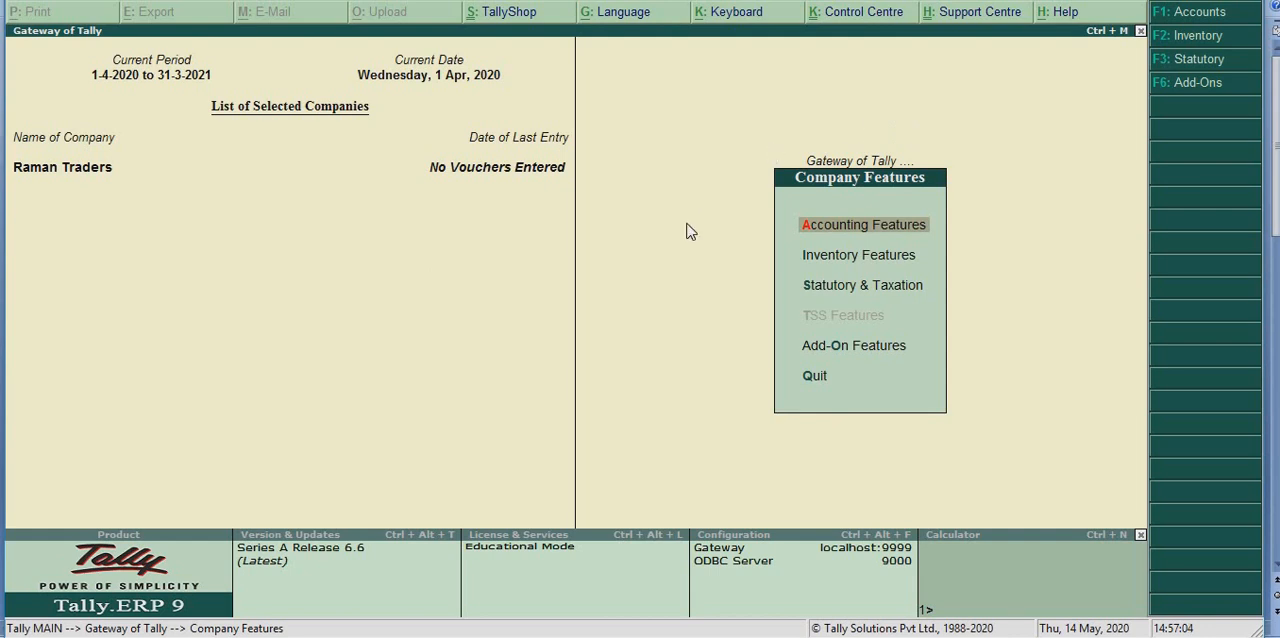
pyautogui.press('Down')
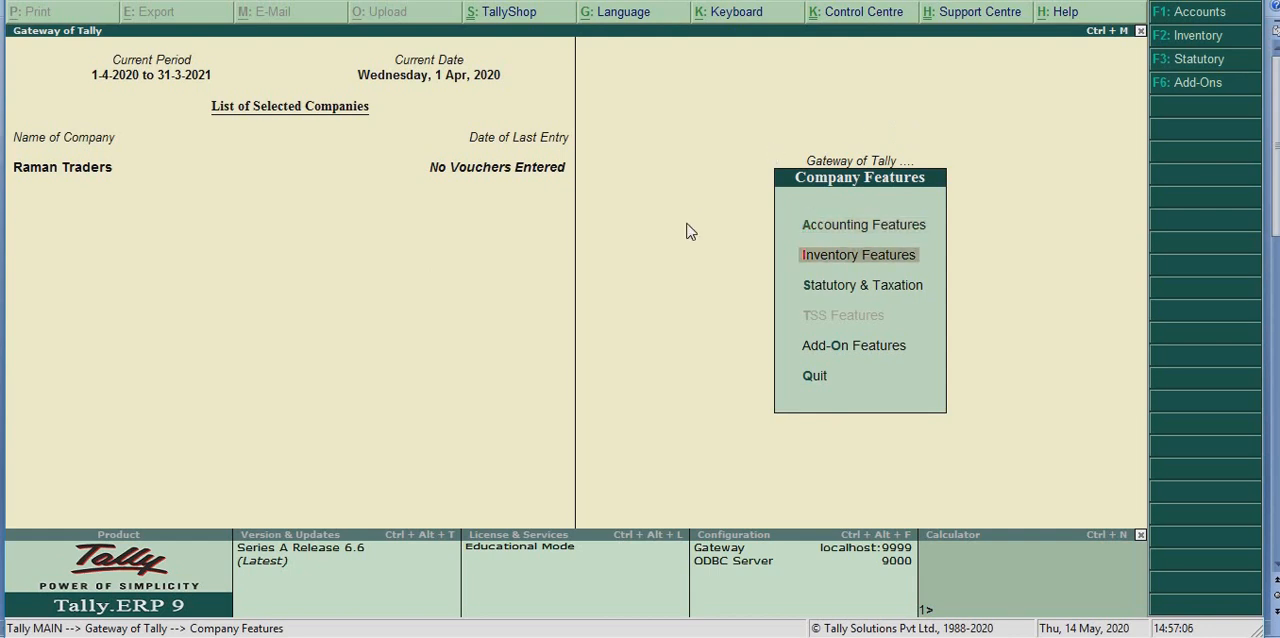
pyautogui.press('Return')
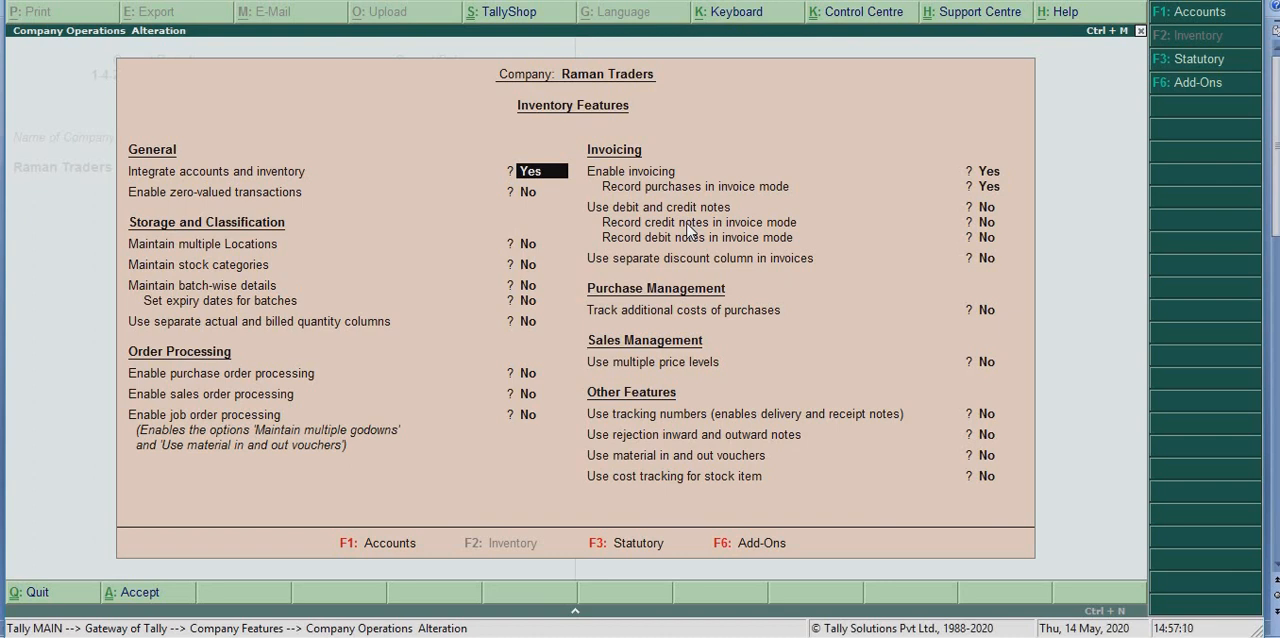
pyautogui.press('Return')
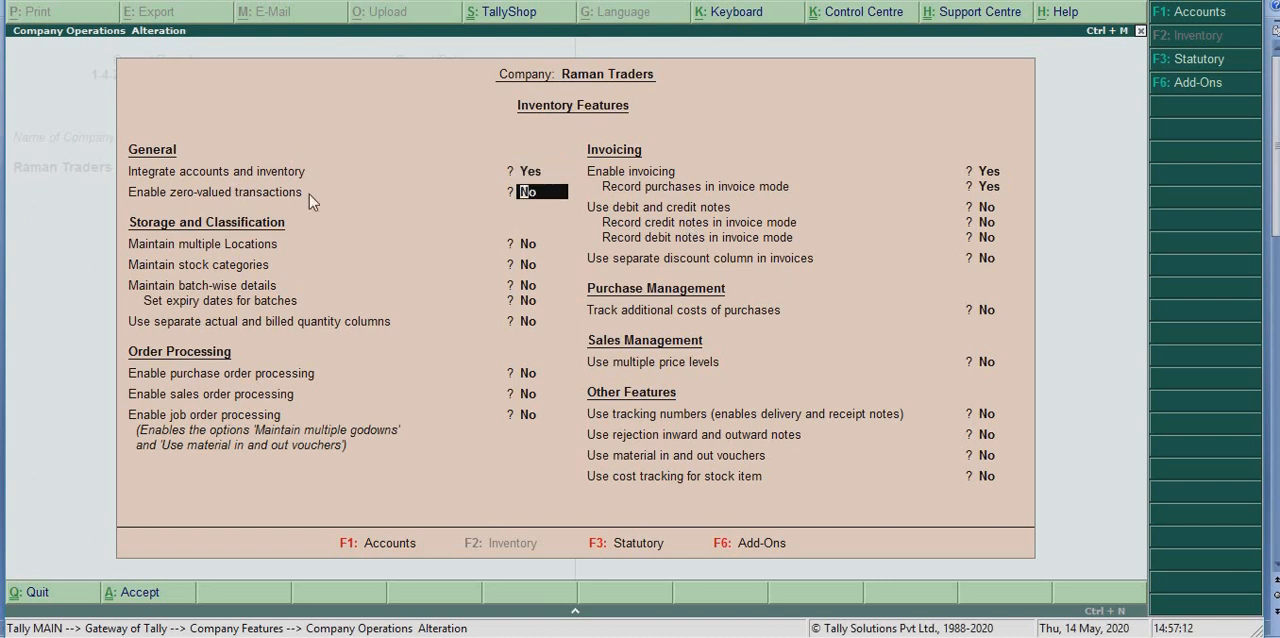
pyautogui.write('y')
pyautogui.press('Return')
pyautogui.press('Return')
pyautogui.press('Return')
pyautogui.press('Return')
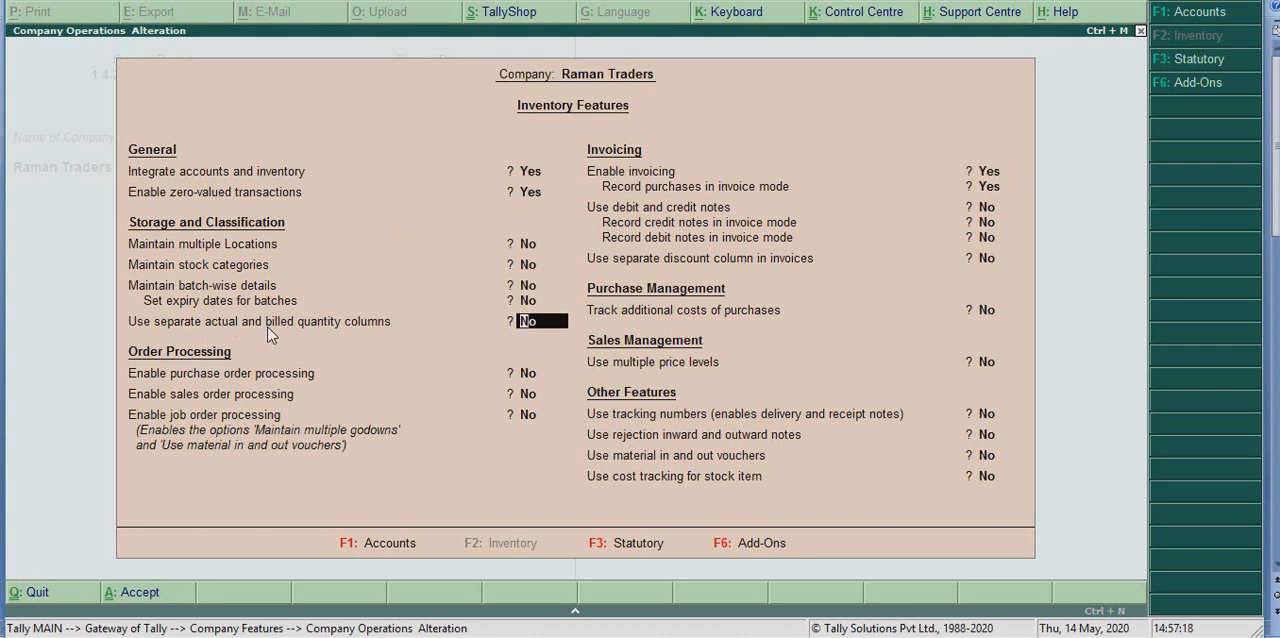
# Enable separate actual and billed quantity columns, leave the remaining inventory features as they are, and accept the settings
pyautogui.write('yes')
pyautogui.press('Return')
pyautogui.press('Return')
pyautogui.press('Return')
pyautogui.press('Return')
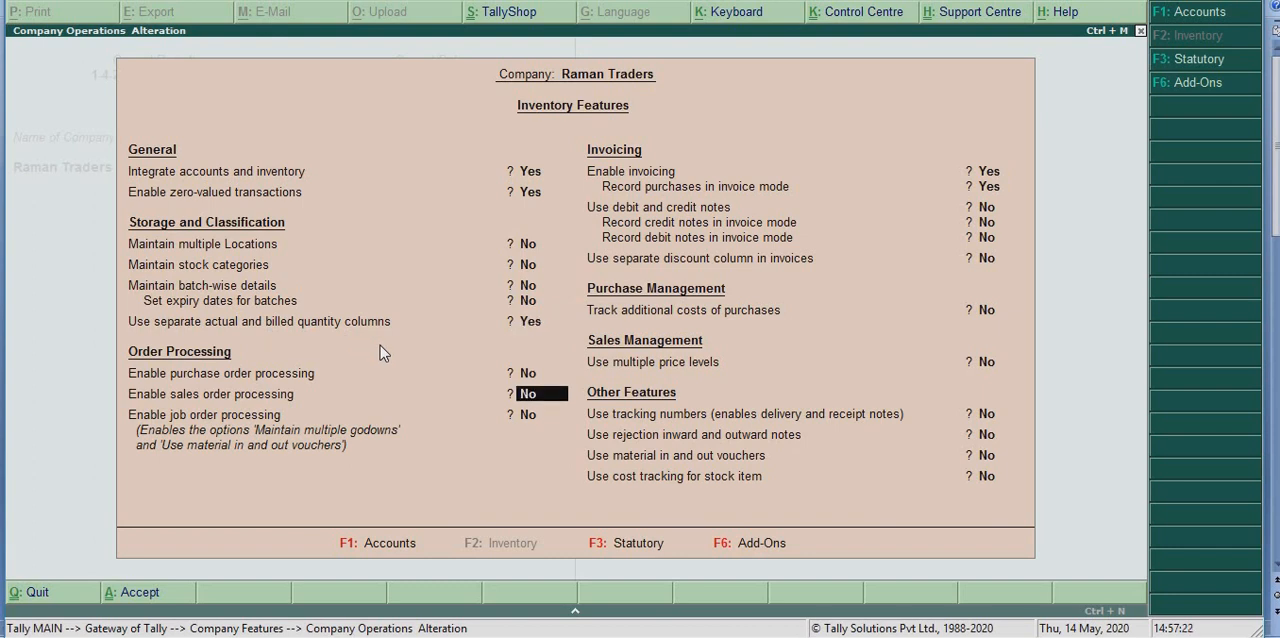
pyautogui.press('Return')
pyautogui.press('Return')
pyautogui.press('Return')
pyautogui.press('Return')
pyautogui.press('Return')
pyautogui.press('Return')
pyautogui.press('Return')
pyautogui.press('Return')
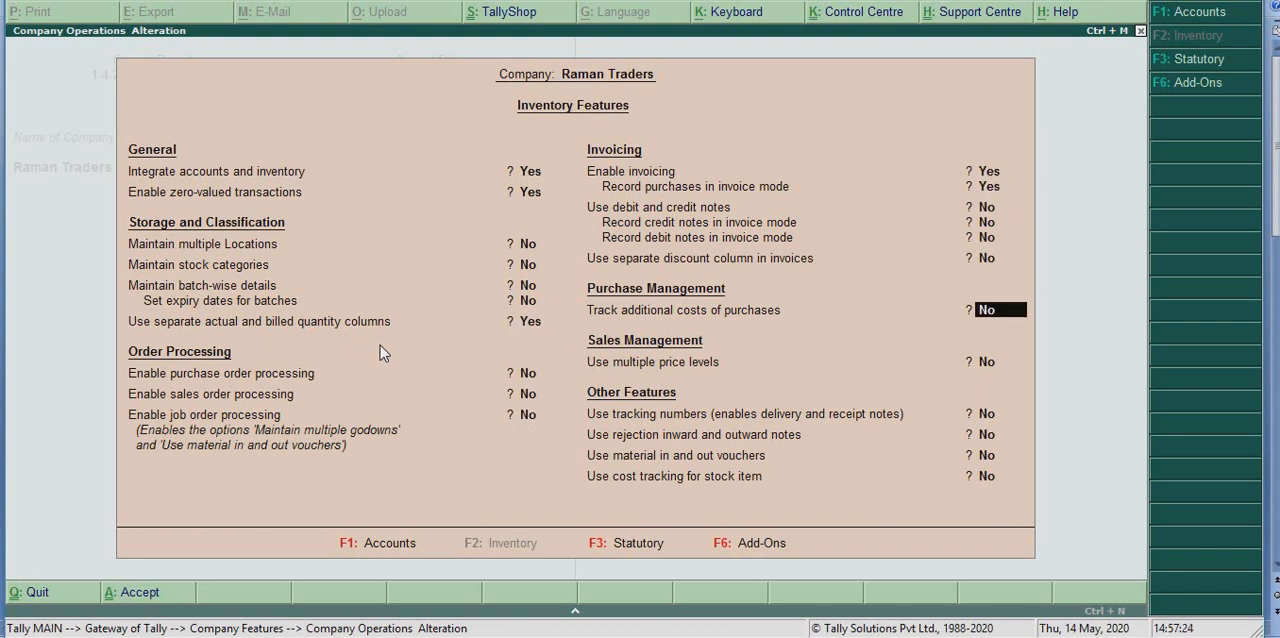
pyautogui.press('Return')
pyautogui.press('Return')
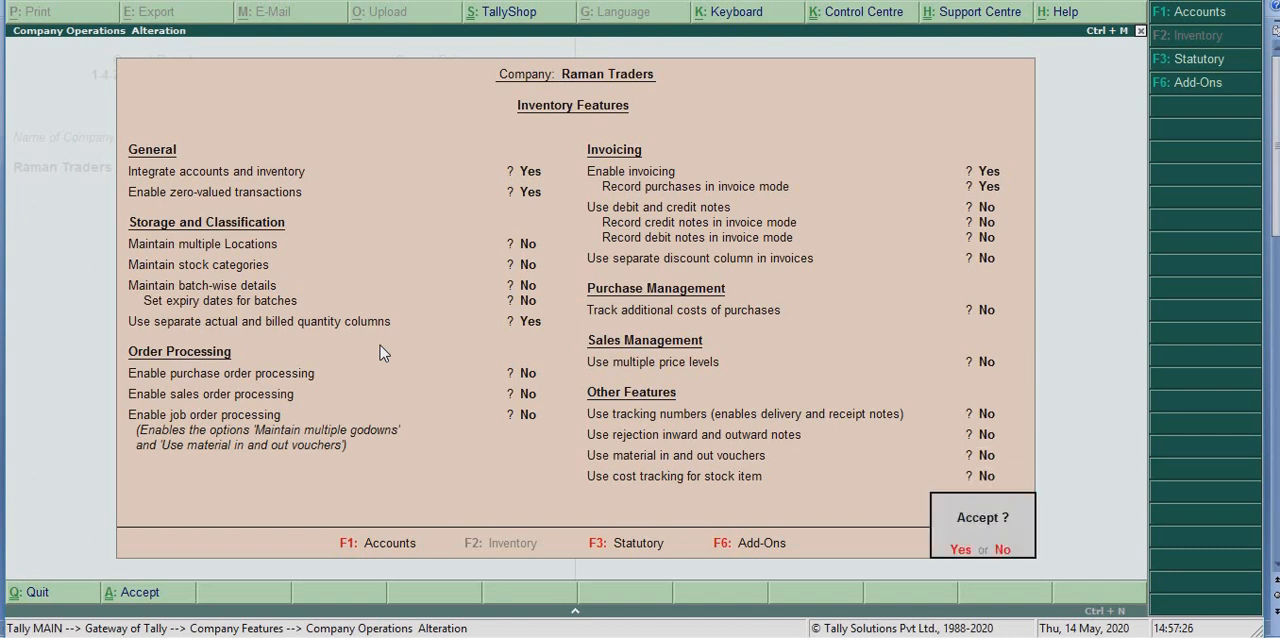
pyautogui.press('Return')
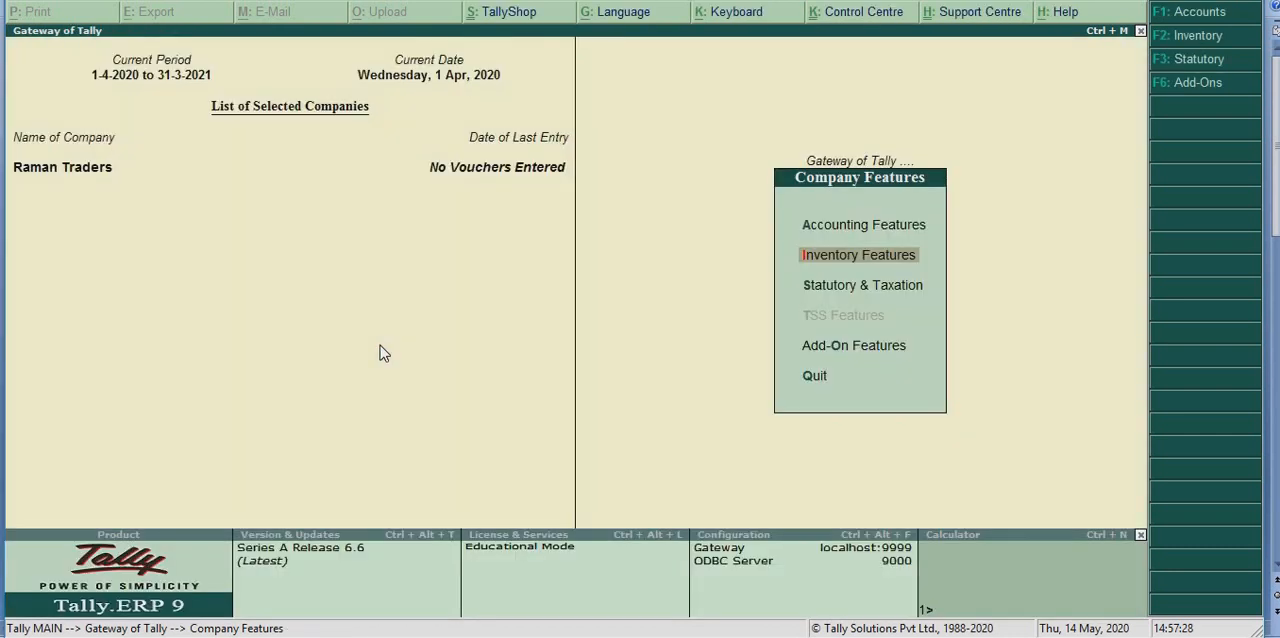
pyautogui.press('Escape')
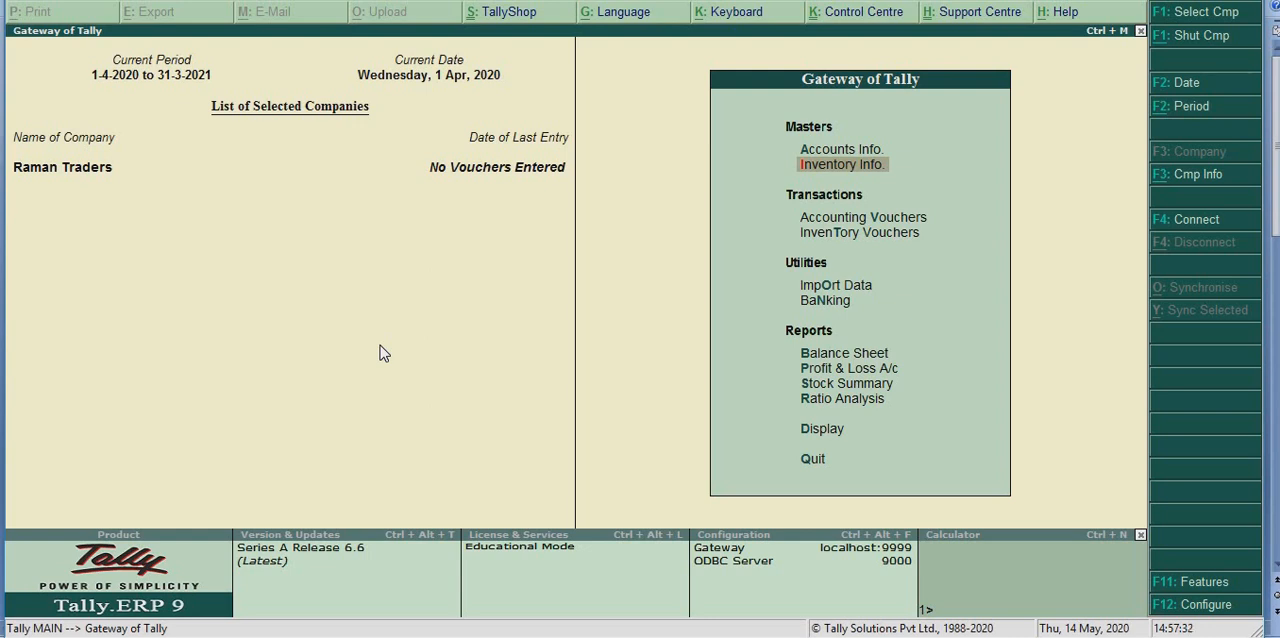
# Start a sales voucher with Cash as the party account and Sales as the sales ledger, leaving the party details blank
pyautogui.press('Down')
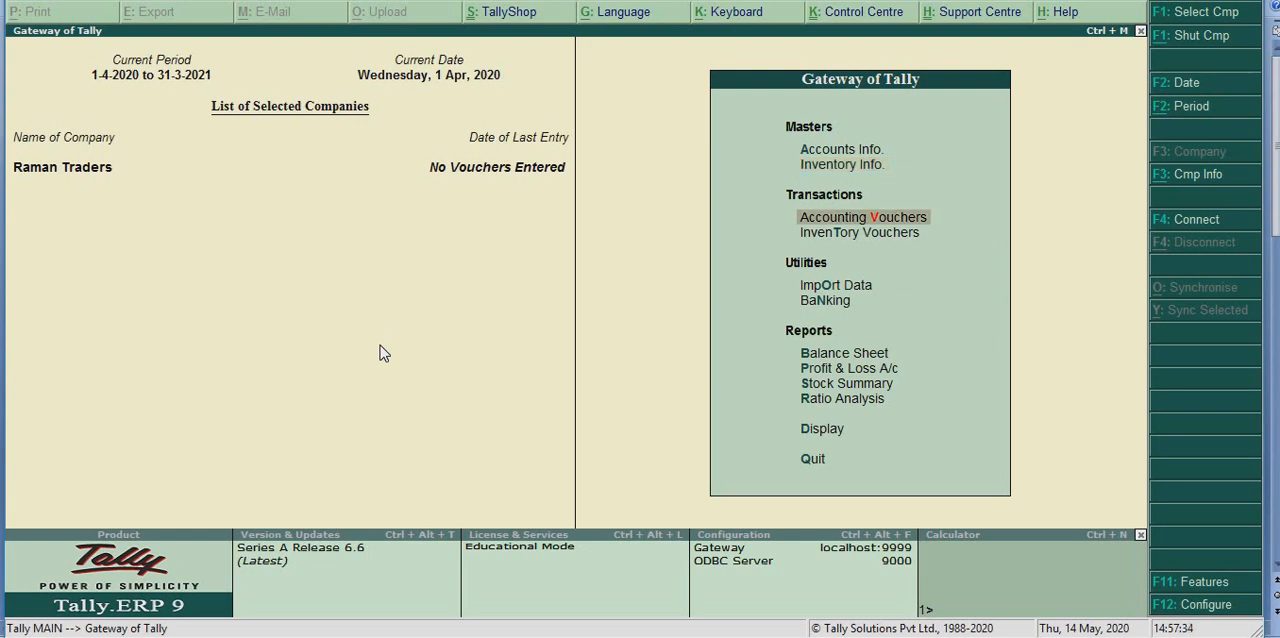
pyautogui.press('Return')
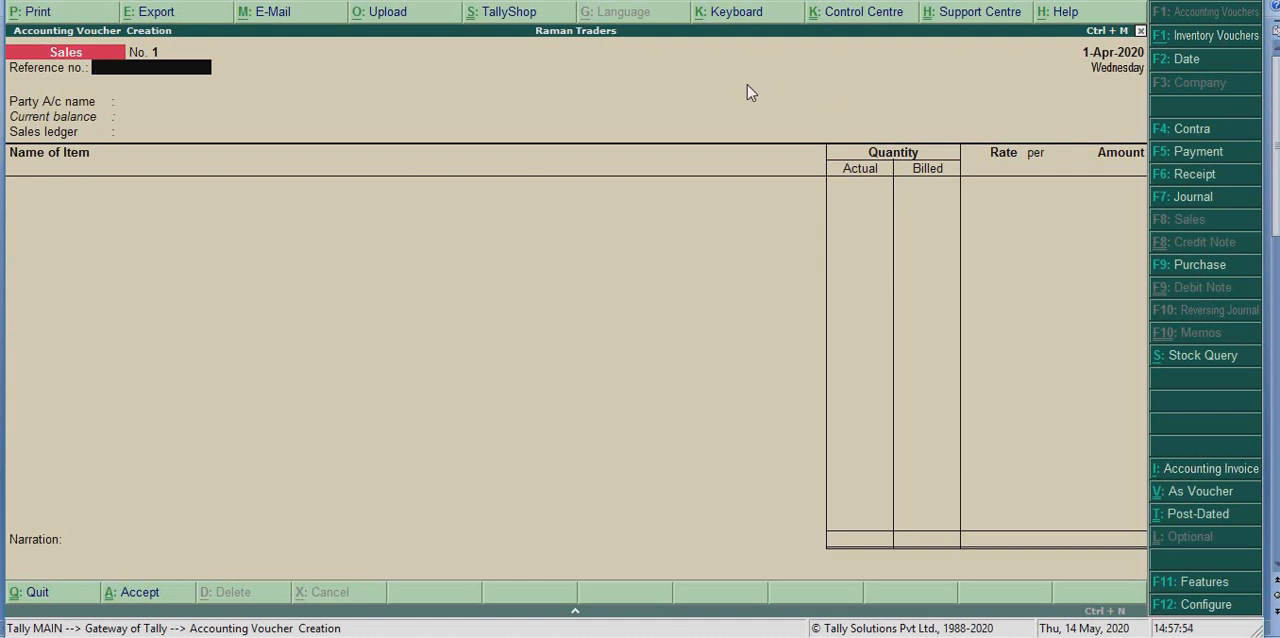
pyautogui.press('Return')
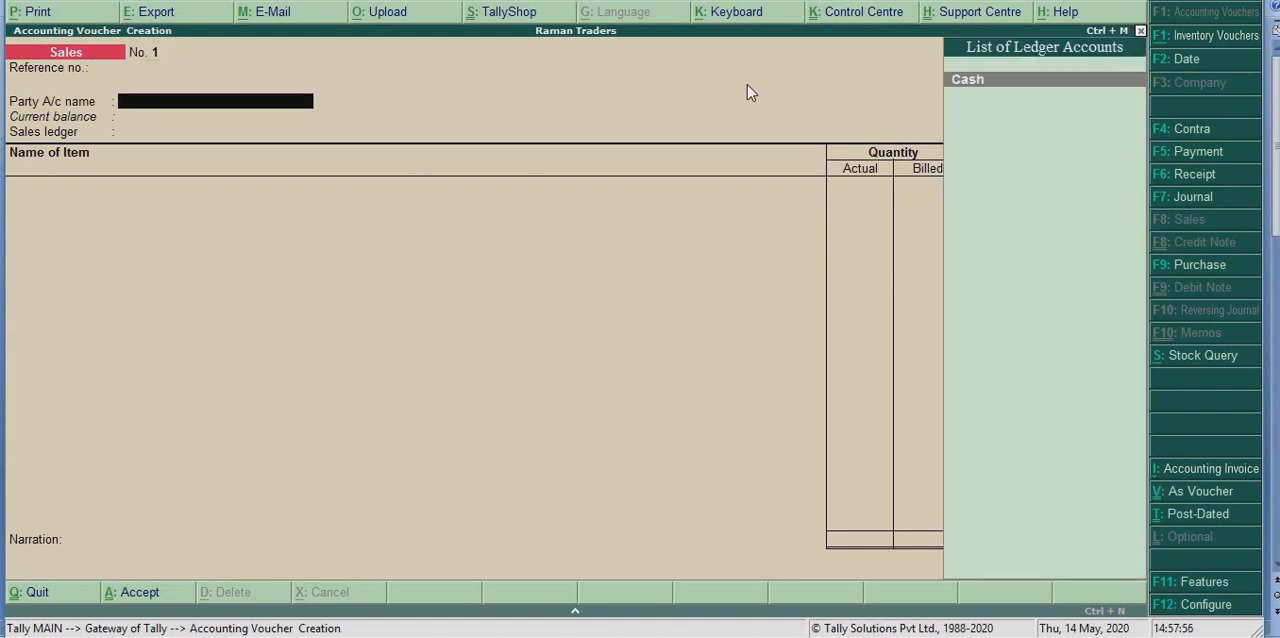
pyautogui.press('Return')
pyautogui.press('Return')
pyautogui.press('Return')
pyautogui.press('Return')
pyautogui.press('Return')
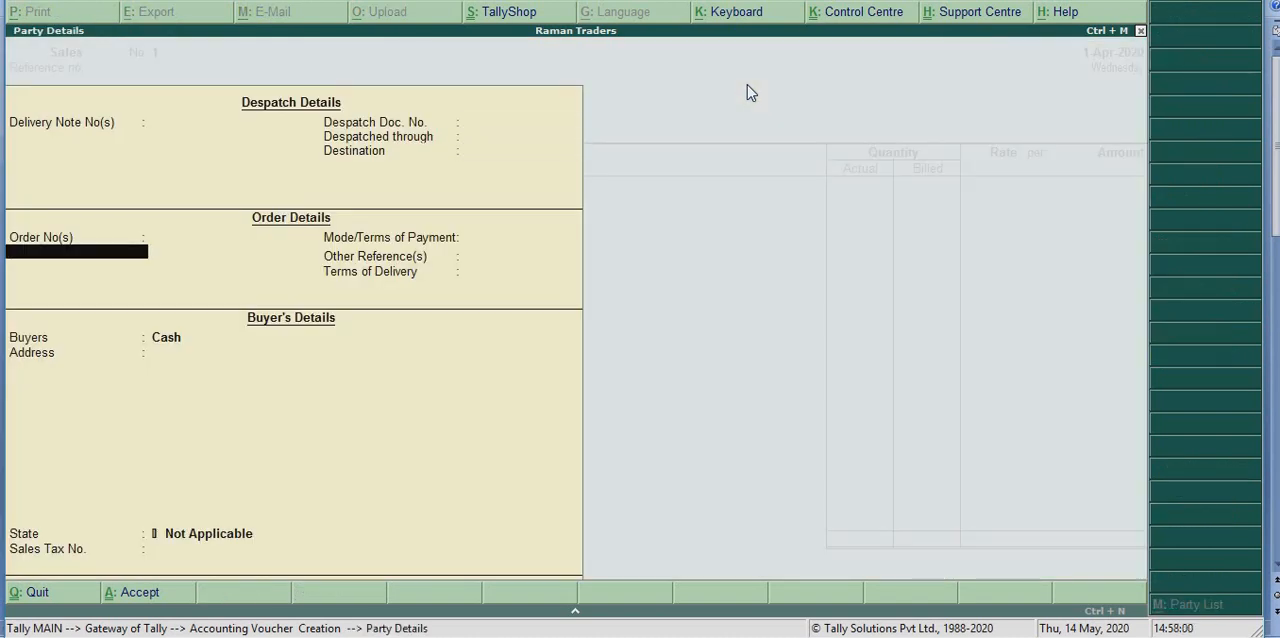
pyautogui.press('Return')
pyautogui.press('Return')
pyautogui.press('Return')
pyautogui.press('Return')
pyautogui.press('Return')
pyautogui.press('Return')
pyautogui.press('Return')
pyautogui.press('Return')
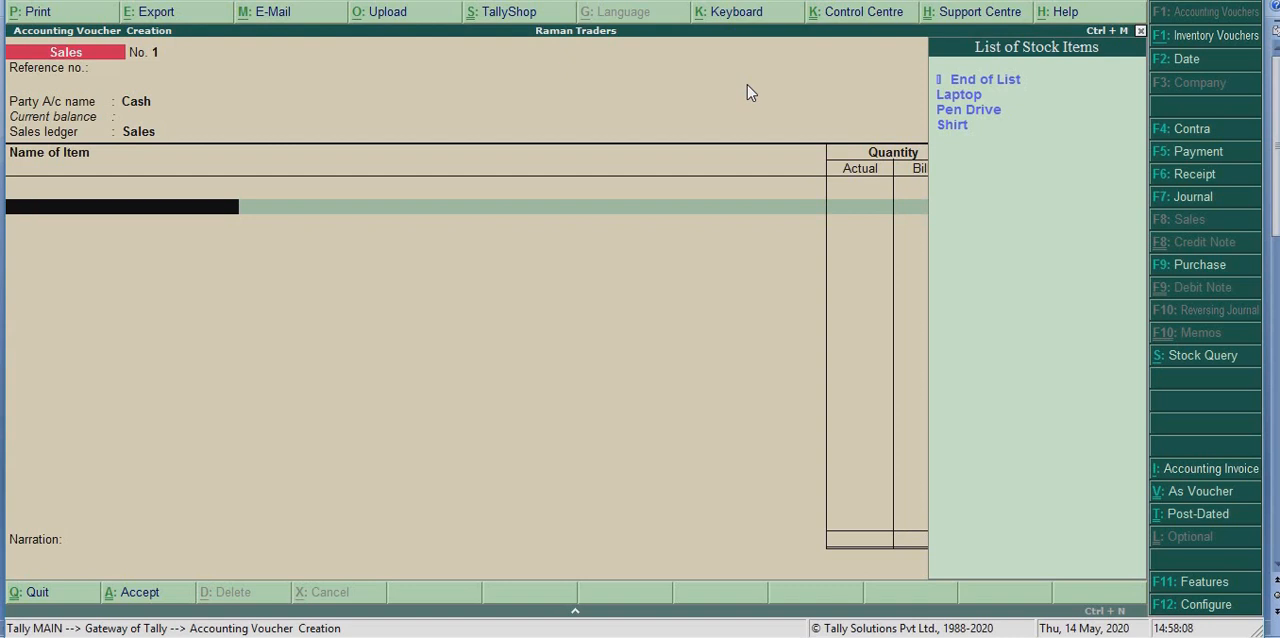
# Add the item Shirt to the sales voucher with an actual quantity of 2 pcs and a billed quantity of 1 pcs
pyautogui.press('Down')
pyautogui.press('Down')
pyautogui.press('Down')
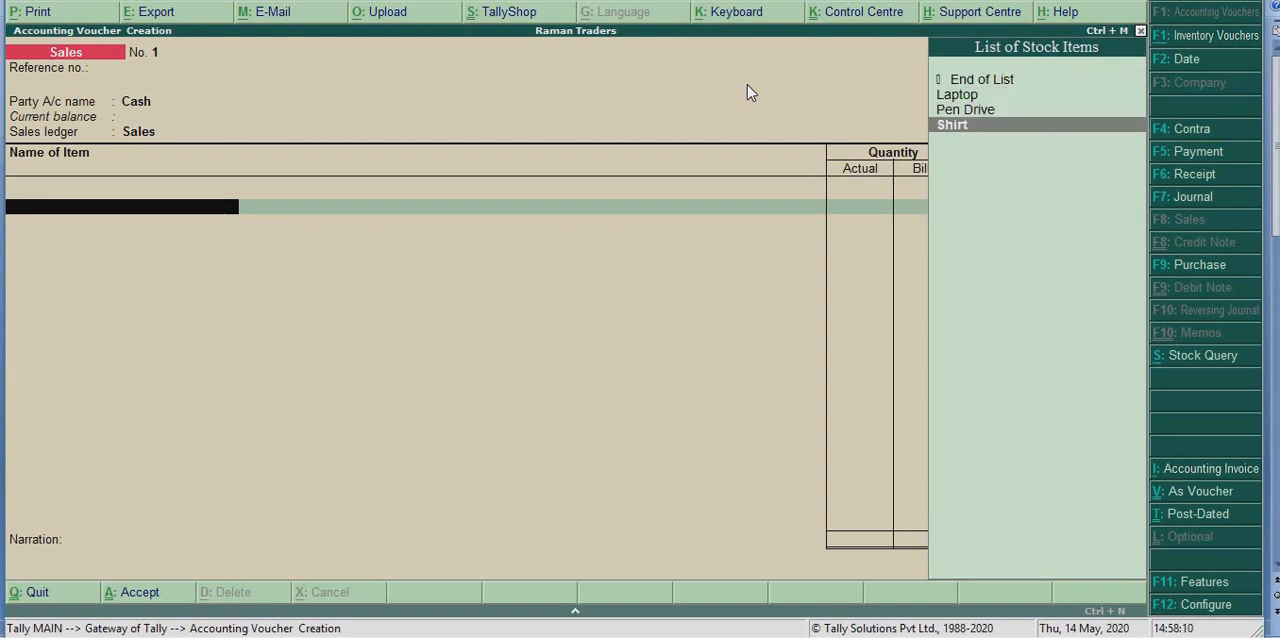
pyautogui.press('Return')
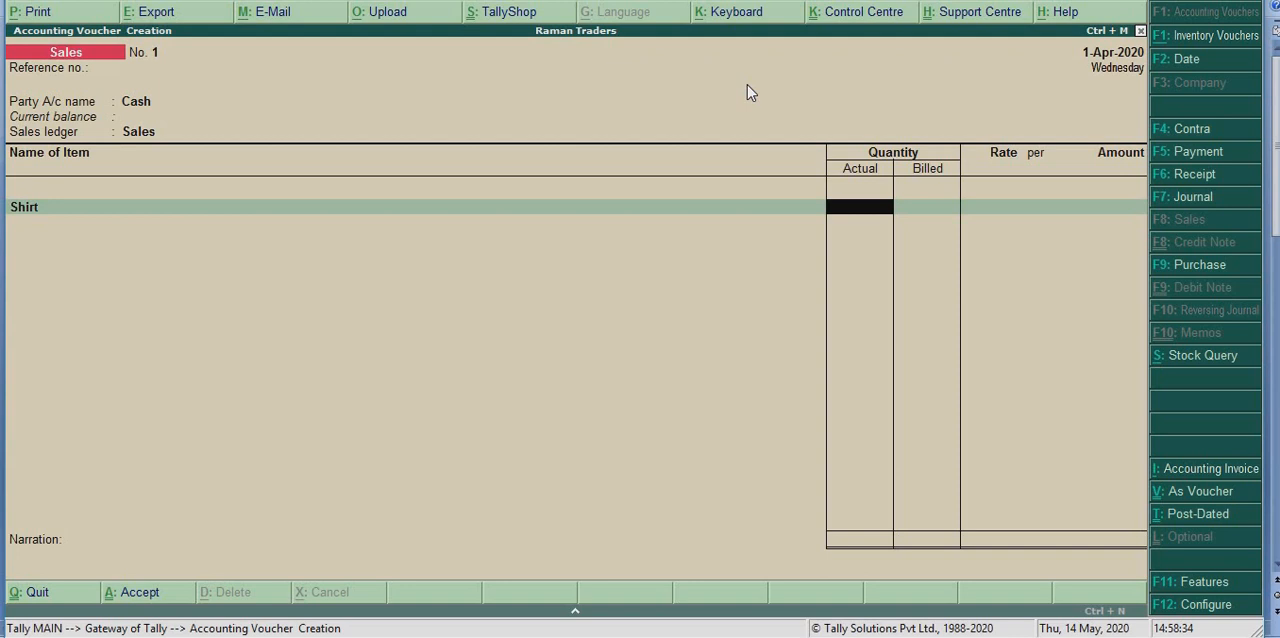
pyautogui.write('2')
pyautogui.press('Return')
pyautogui.press('Return')
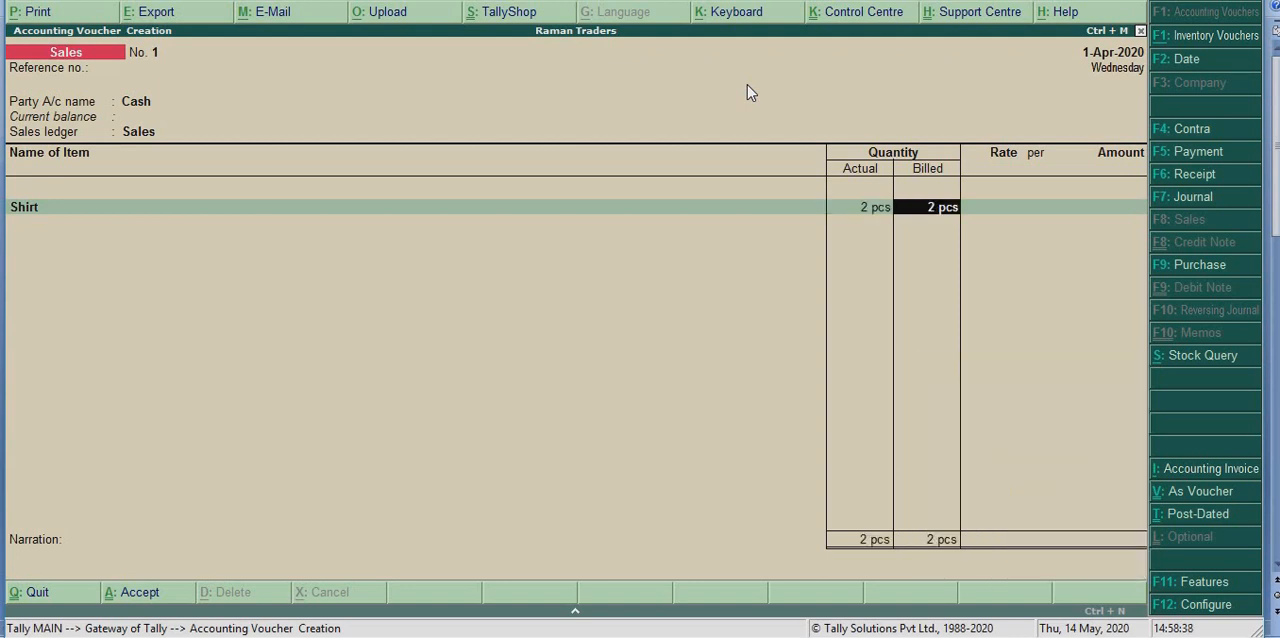
pyautogui.write('1')
pyautogui.press('Return')
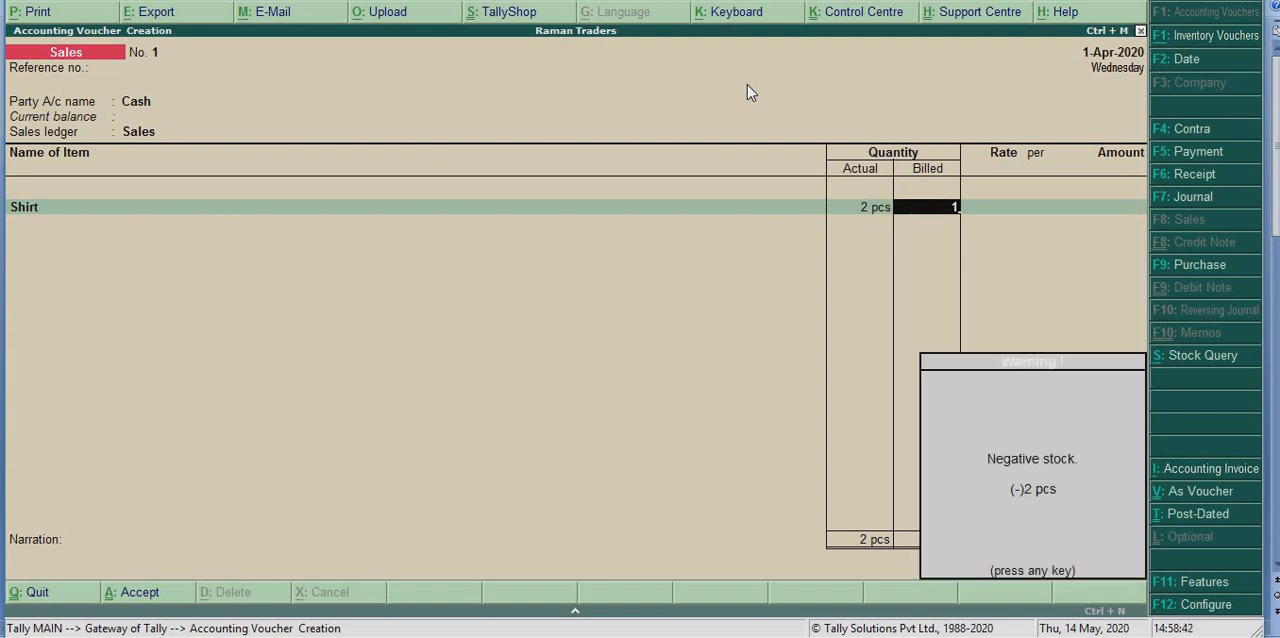
pyautogui.press('Return')
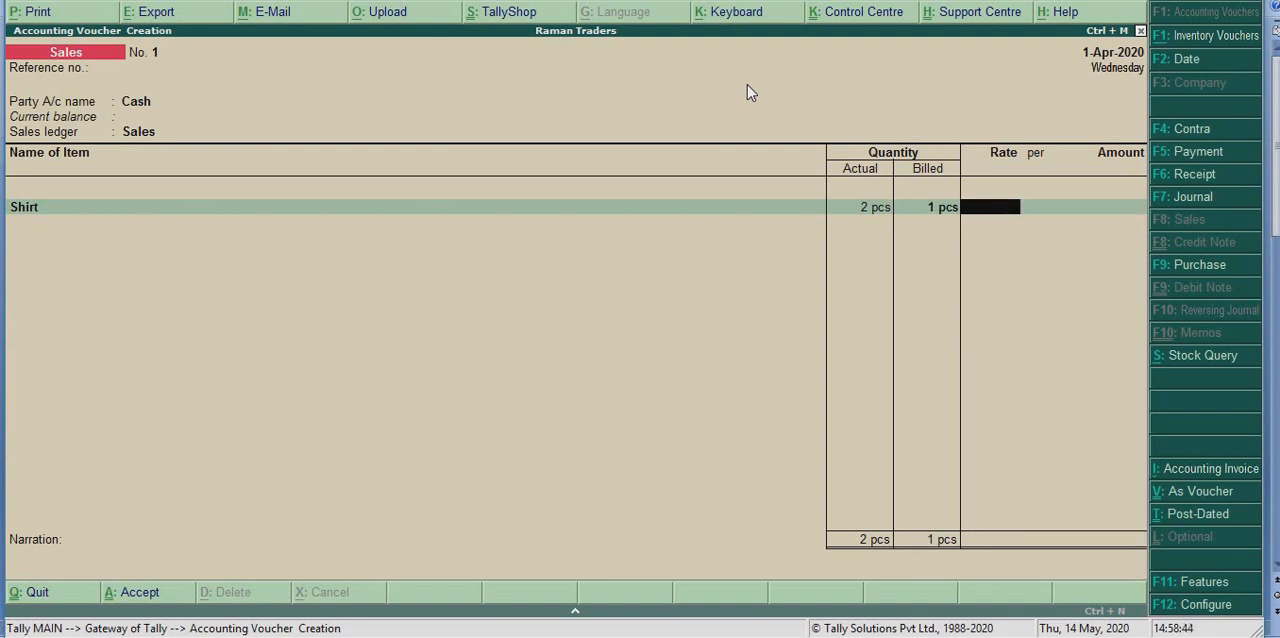
# Set the shirt's rate to 1000 per pcs, end the item list and save the sales voucher
pyautogui.write('1000')
pyautogui.press('Return')
pyautogui.press('Return')
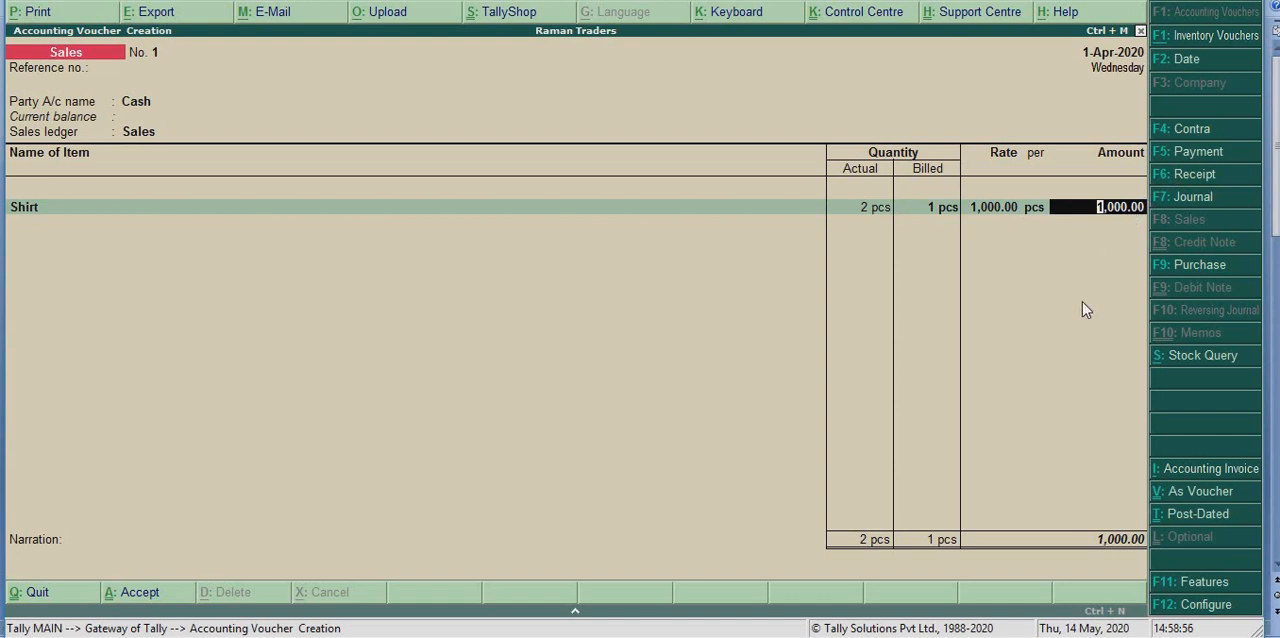
pyautogui.press('Return')
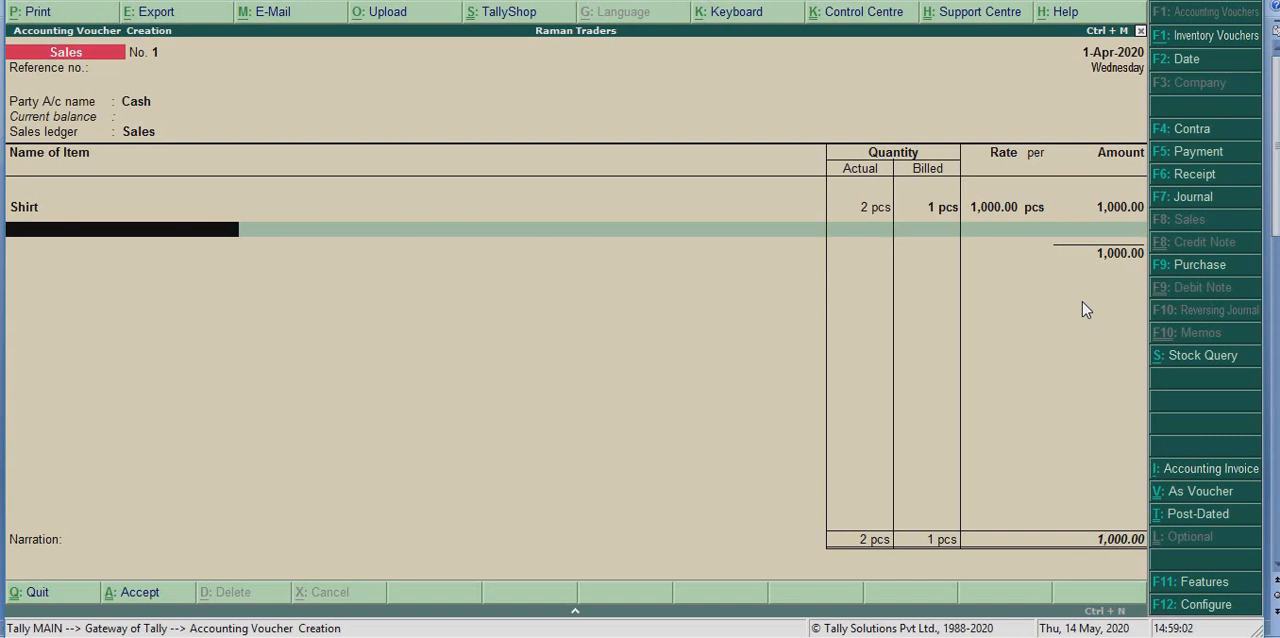
pyautogui.press('Return')
pyautogui.press('Return')
pyautogui.press('Return')
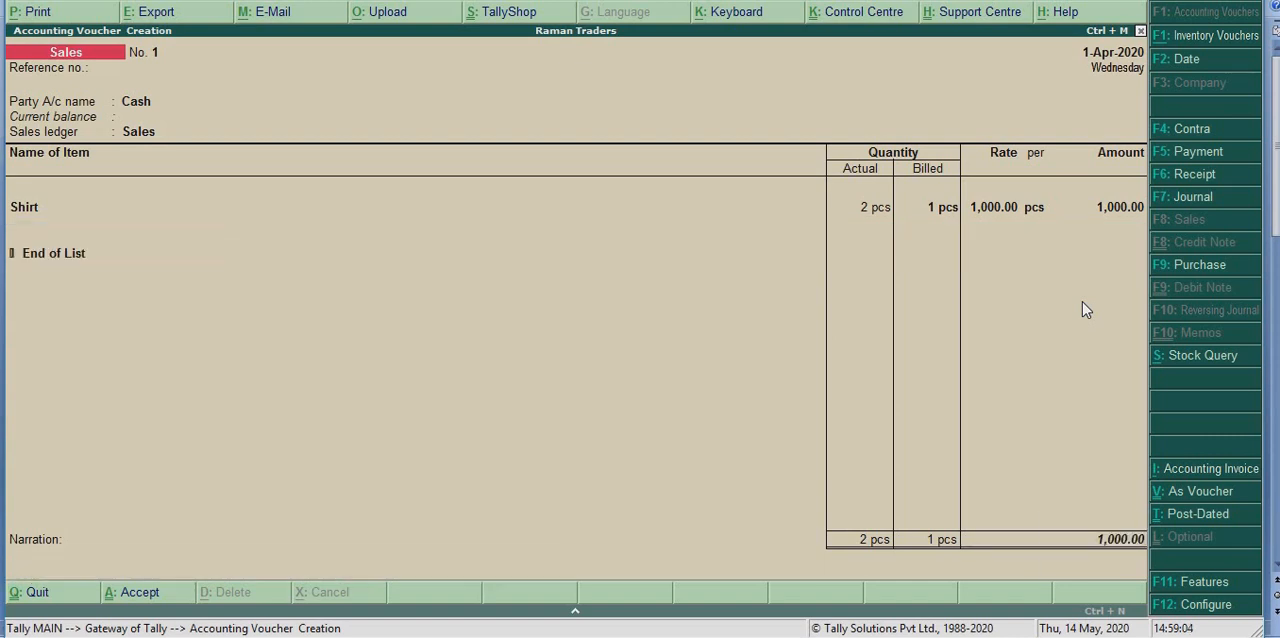
pyautogui.press('Return')
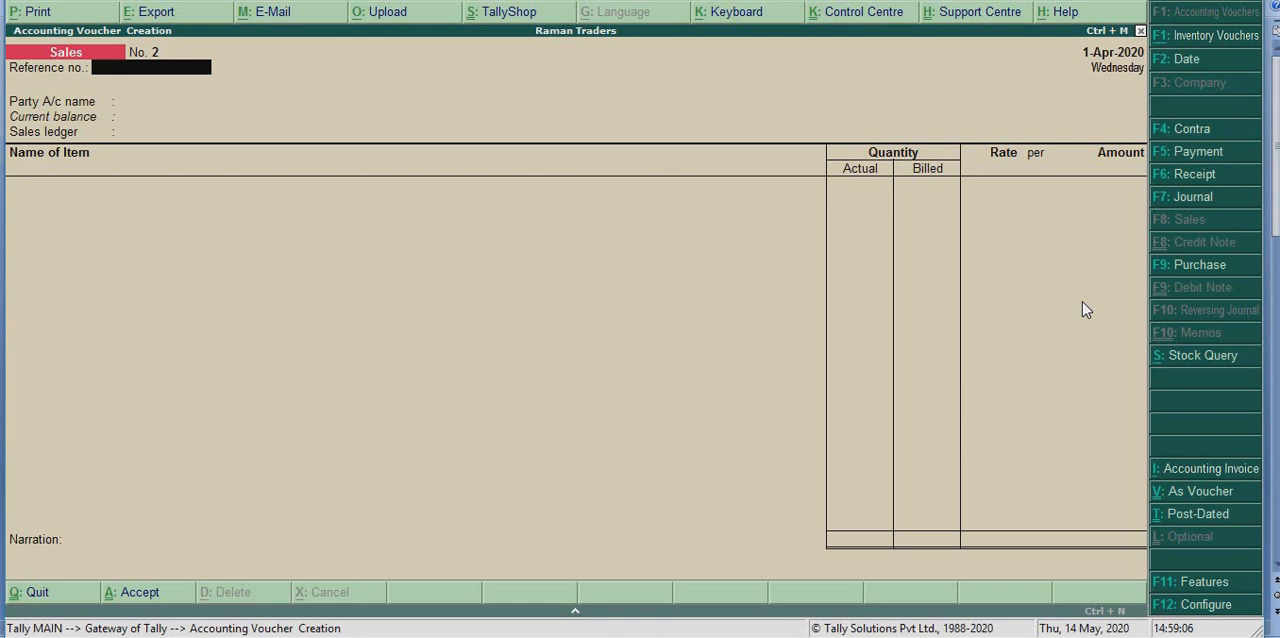
# Examine the shipped and billed quantities in the saved sales voucher's zoomed print preview, and return to a blank sales voucher
pyautogui.press('pageup')
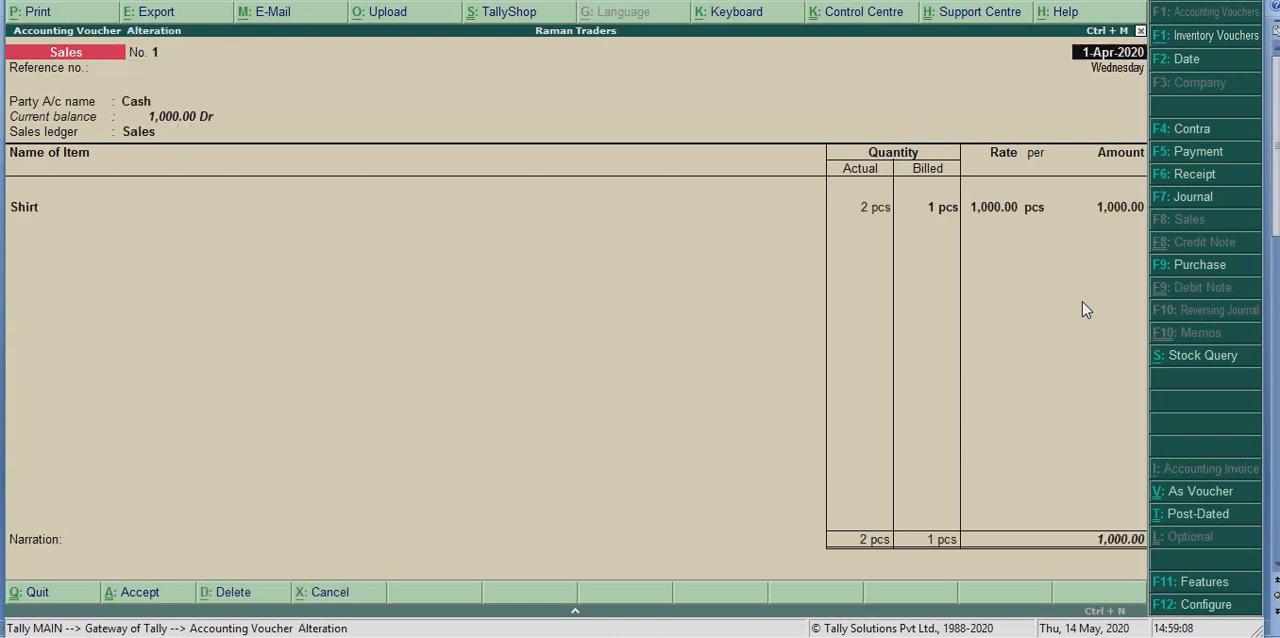
pyautogui.hotkey('alt', 'p')
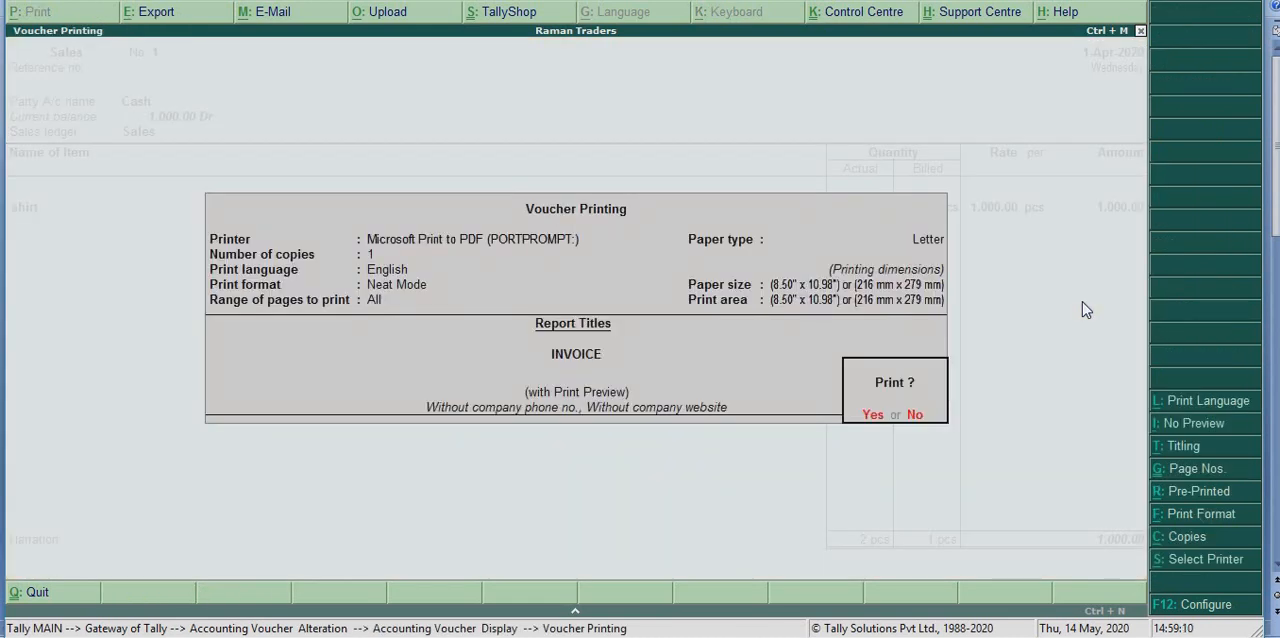
pyautogui.press('Return')
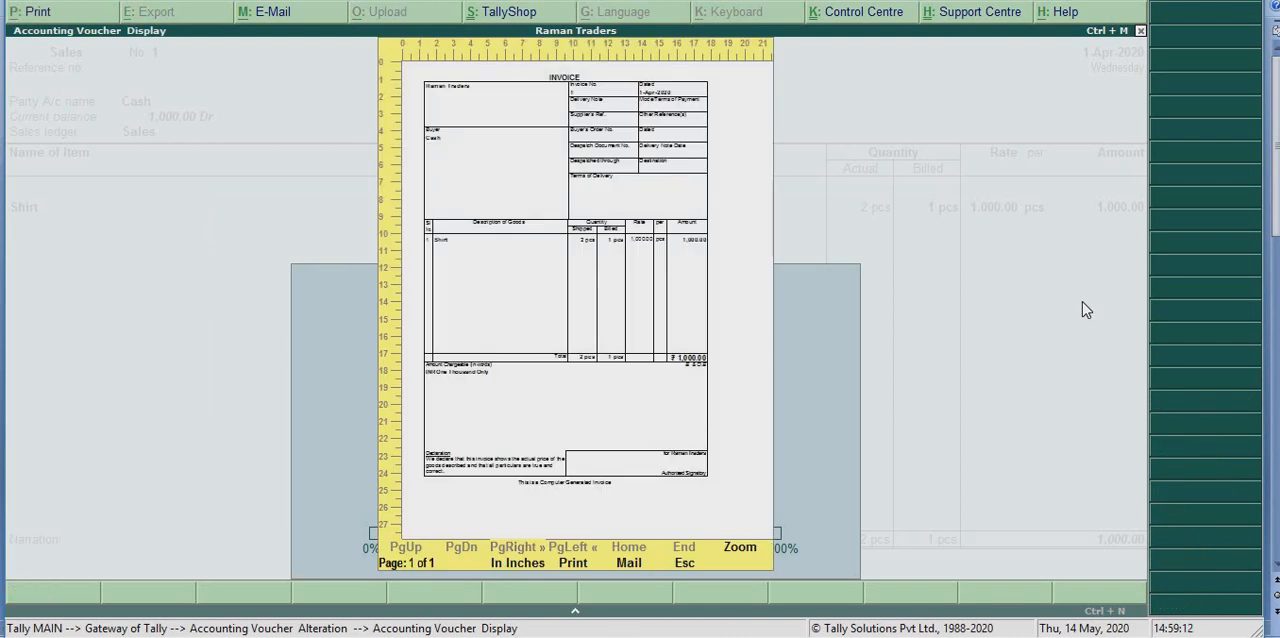
pyautogui.hotkey('alt', 'z')
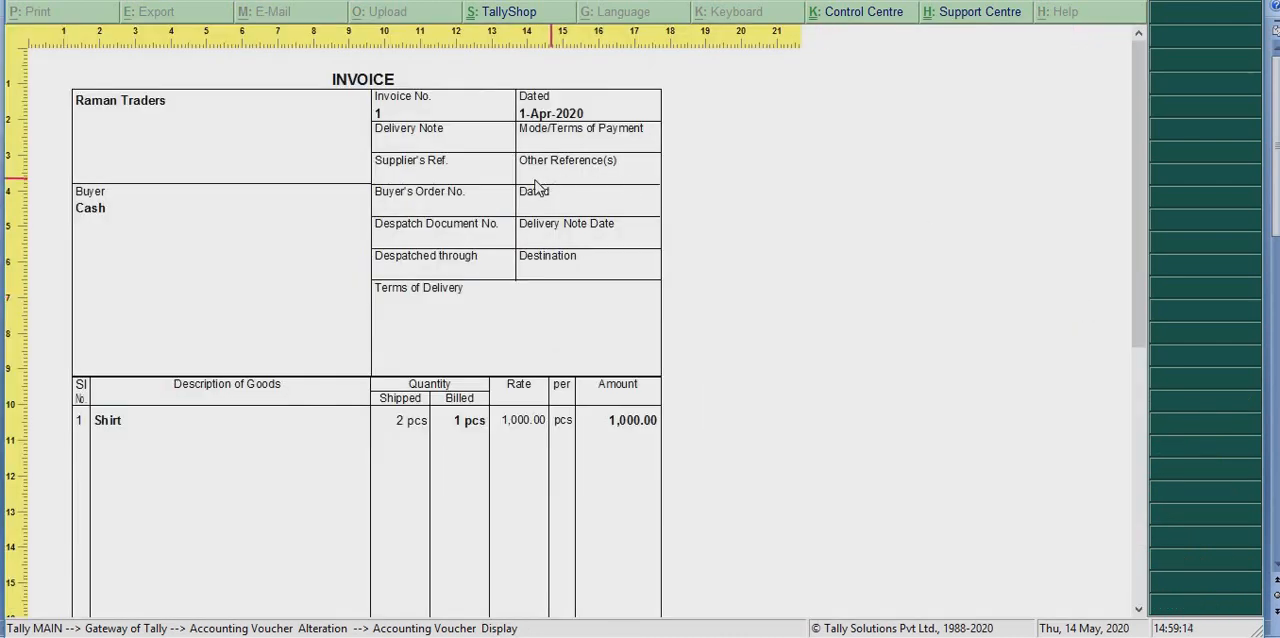
pyautogui.scroll(-1, 796, 410)
pyautogui.scroll(-5, 797, 411)
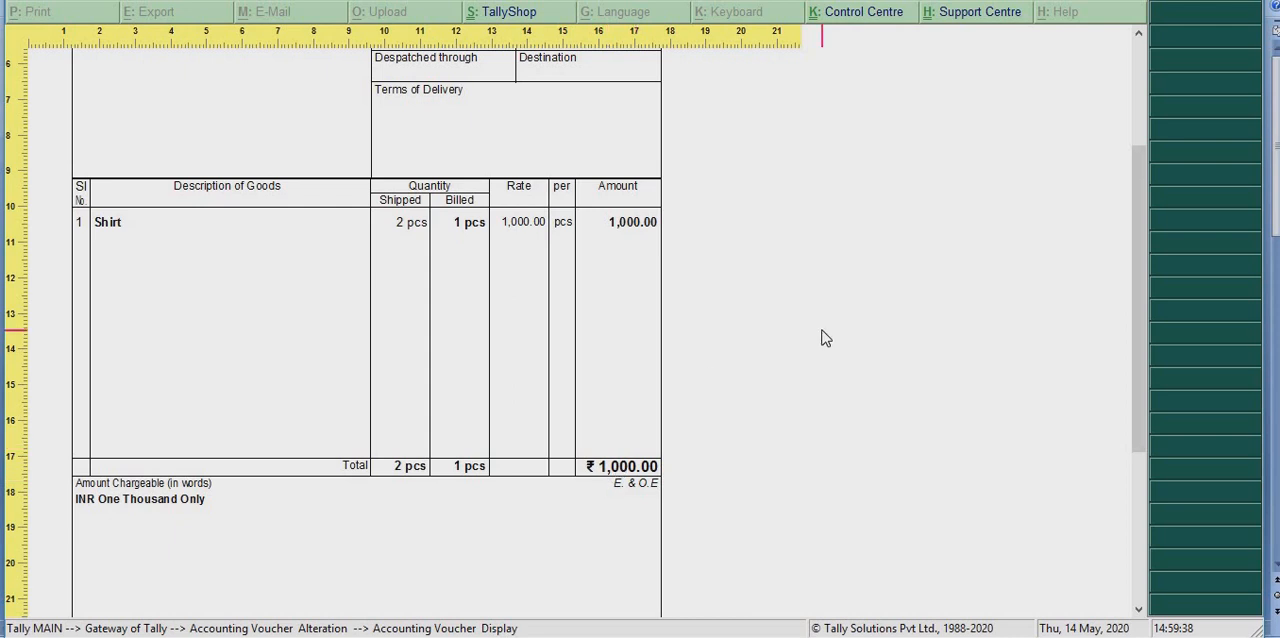
pyautogui.press('Escape')
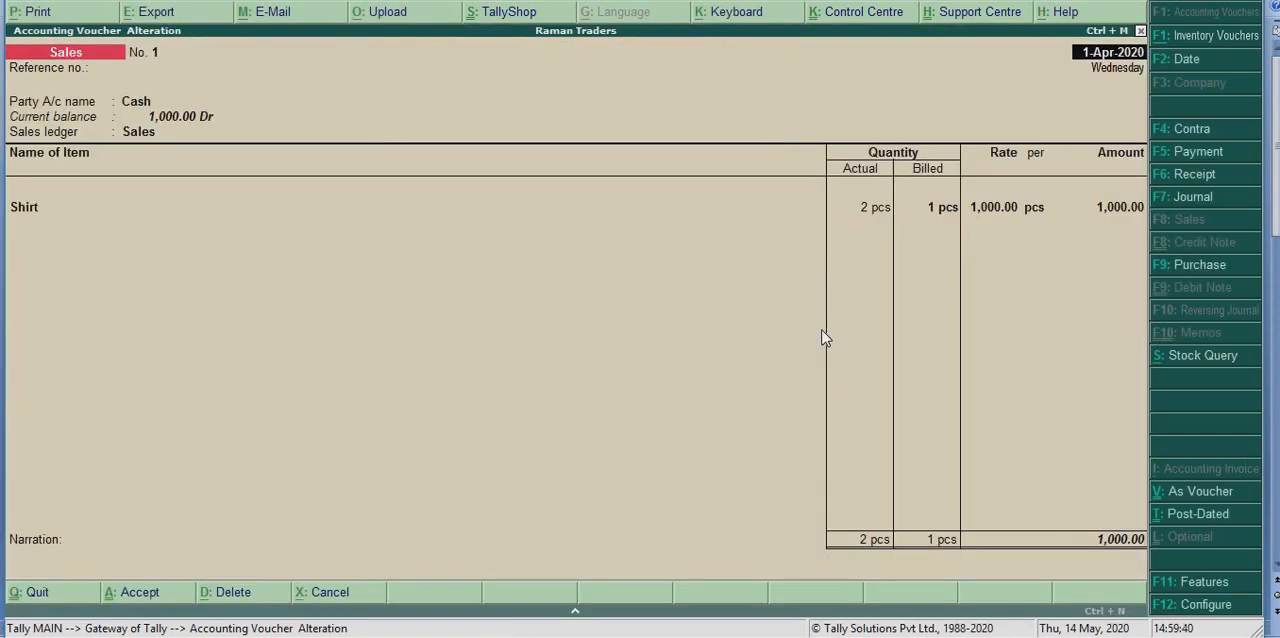
pyautogui.press('pagedown')
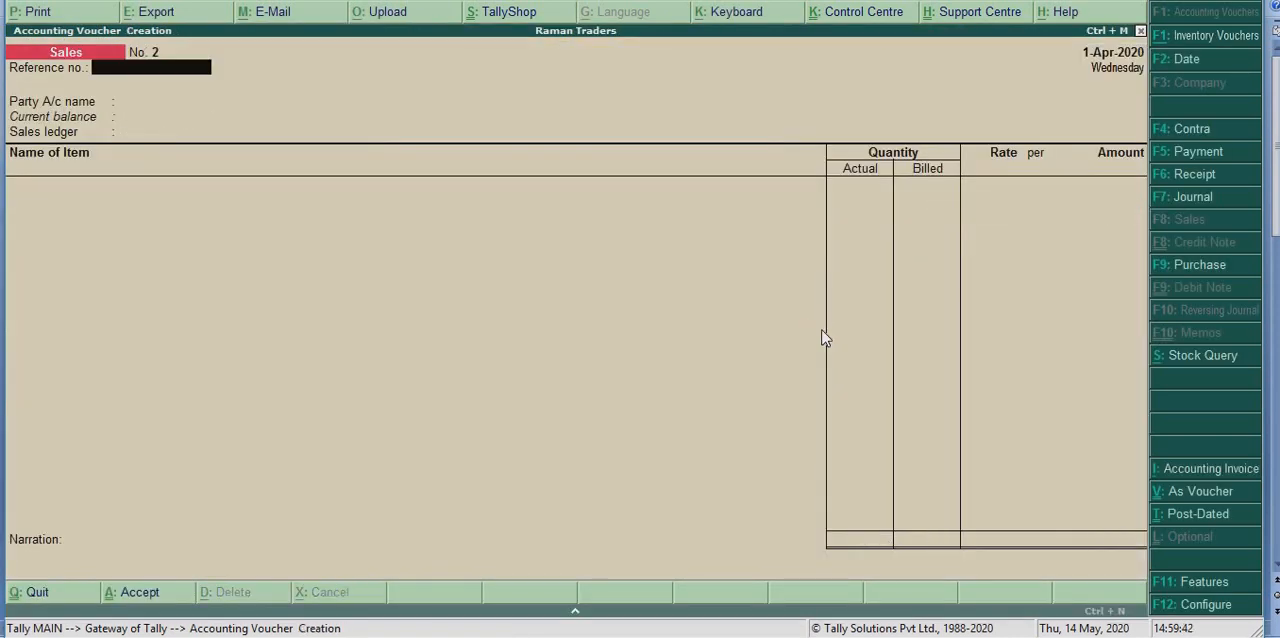
# Fill in the new sales voucher's header with Cash as party account and Sales as sales ledger, leaving the reference and party details blank
pyautogui.press('Return')
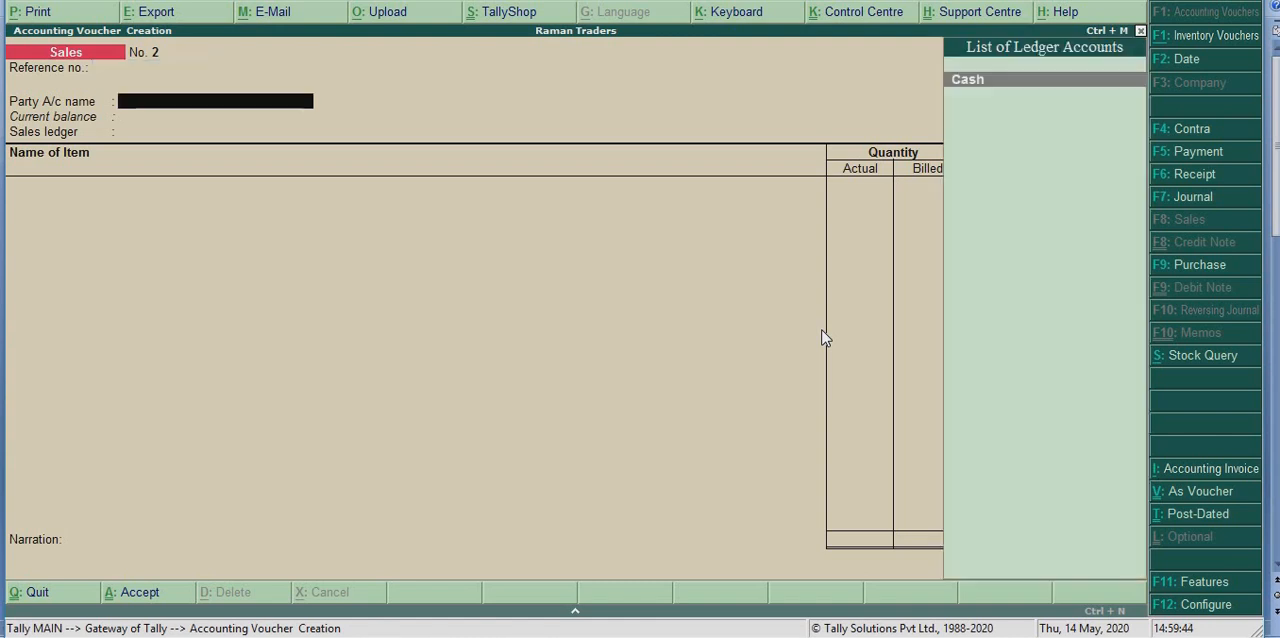
pyautogui.press('Return')
pyautogui.press('Return')
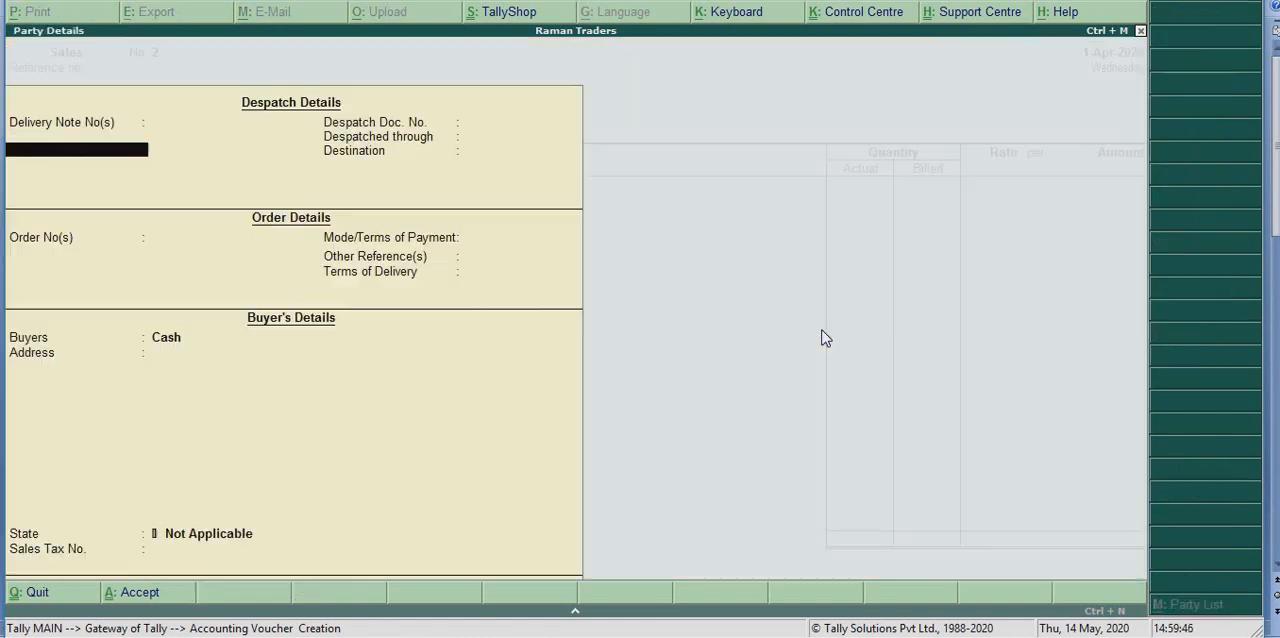
pyautogui.press('Return')
pyautogui.press('Return')
pyautogui.press('Return')
pyautogui.press('Return')
pyautogui.press('Return')
pyautogui.press('Return')
pyautogui.press('Return')
pyautogui.press('Return')
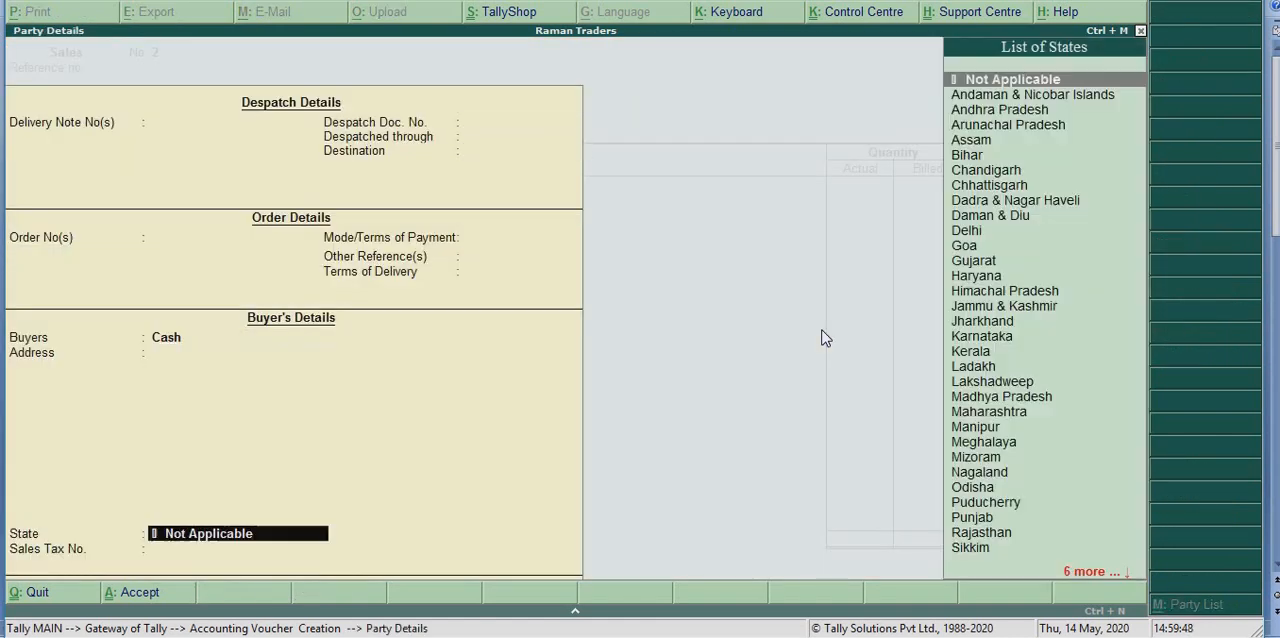
pyautogui.press('Return')
pyautogui.press('Return')
pyautogui.press('Return')
# Add the item Laptop with an actual and billed quantity of 1 pcs at a rate of 30000 per pcs
pyautogui.press('Return')
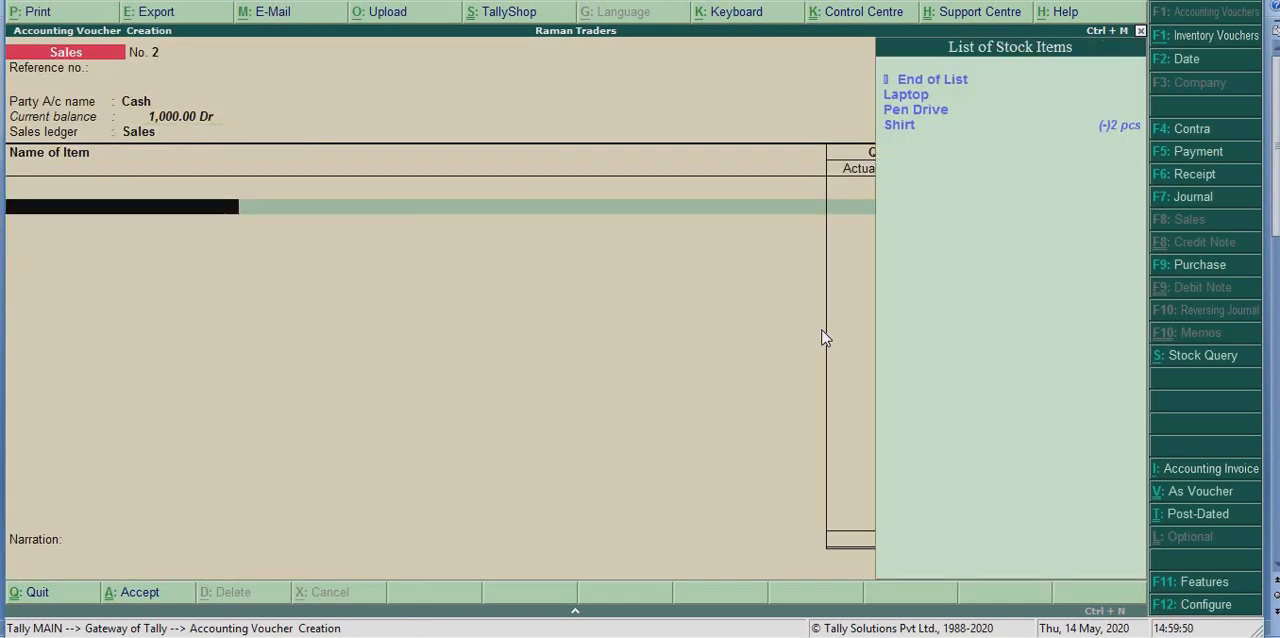
pyautogui.press('Down')
pyautogui.press('Return')
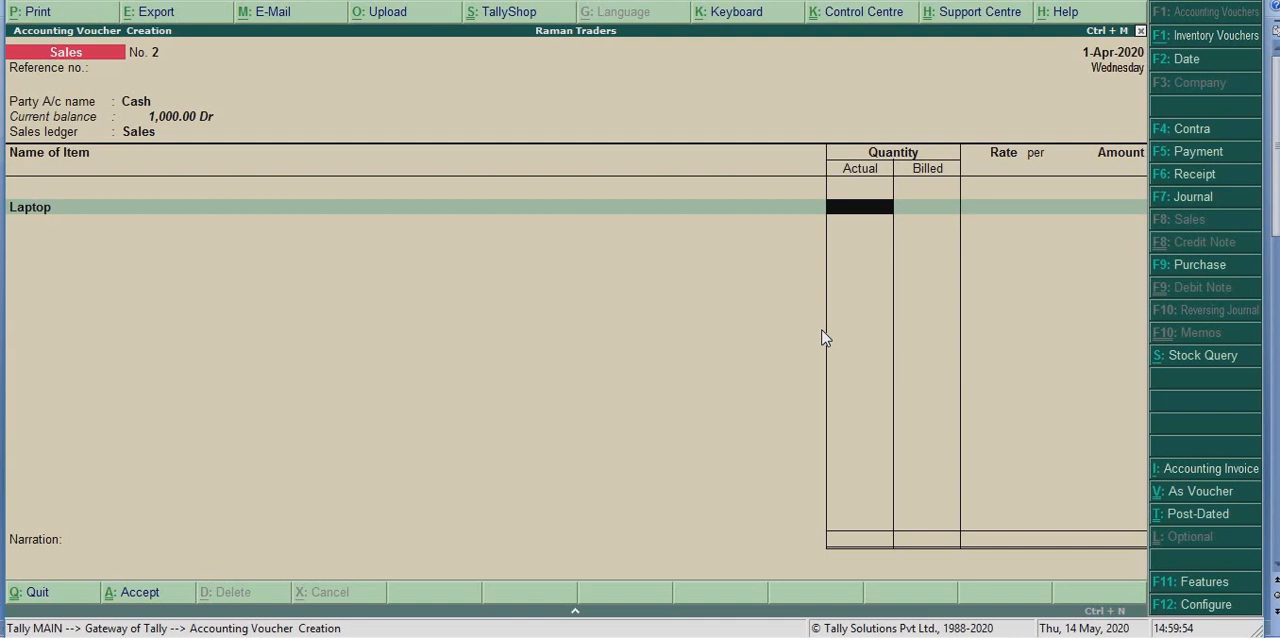
pyautogui.write('1')
pyautogui.press('Return')
pyautogui.press('Return')
pyautogui.press('Return')
pyautogui.write('30000')
pyautogui.press('Return')
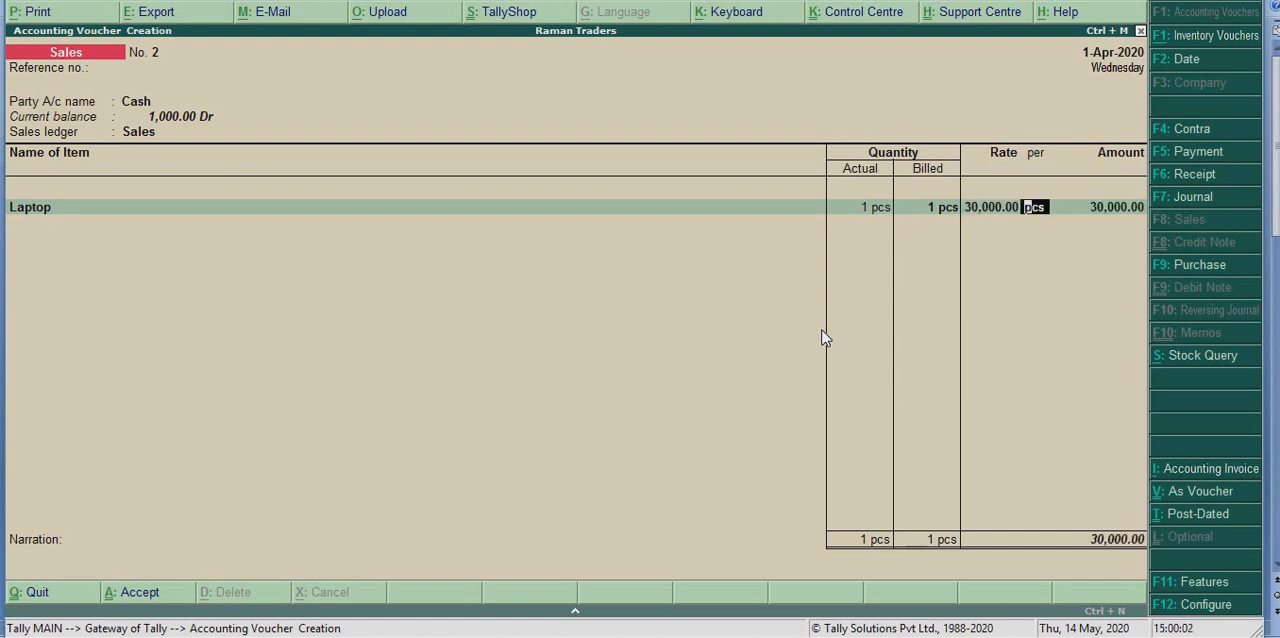
pyautogui.press('Return')
pyautogui.press('Return')
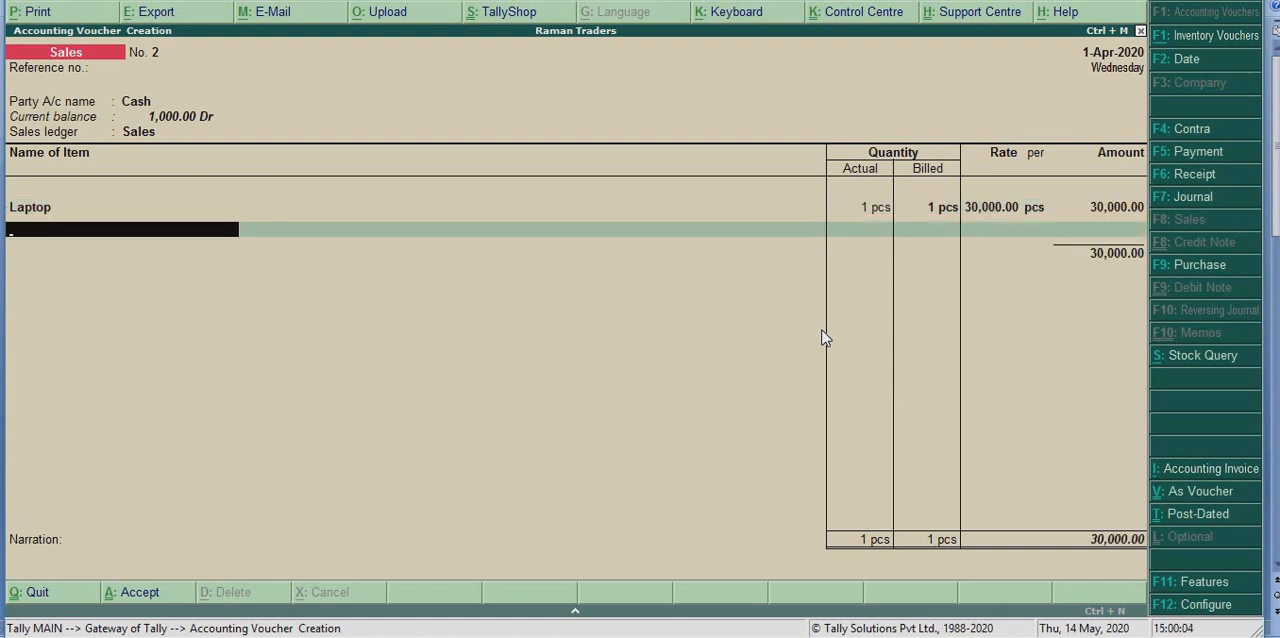
# Add the item Pen Drive with an actual quantity of 1 pcs and a billed quantity of 0
pyautogui.write('P')
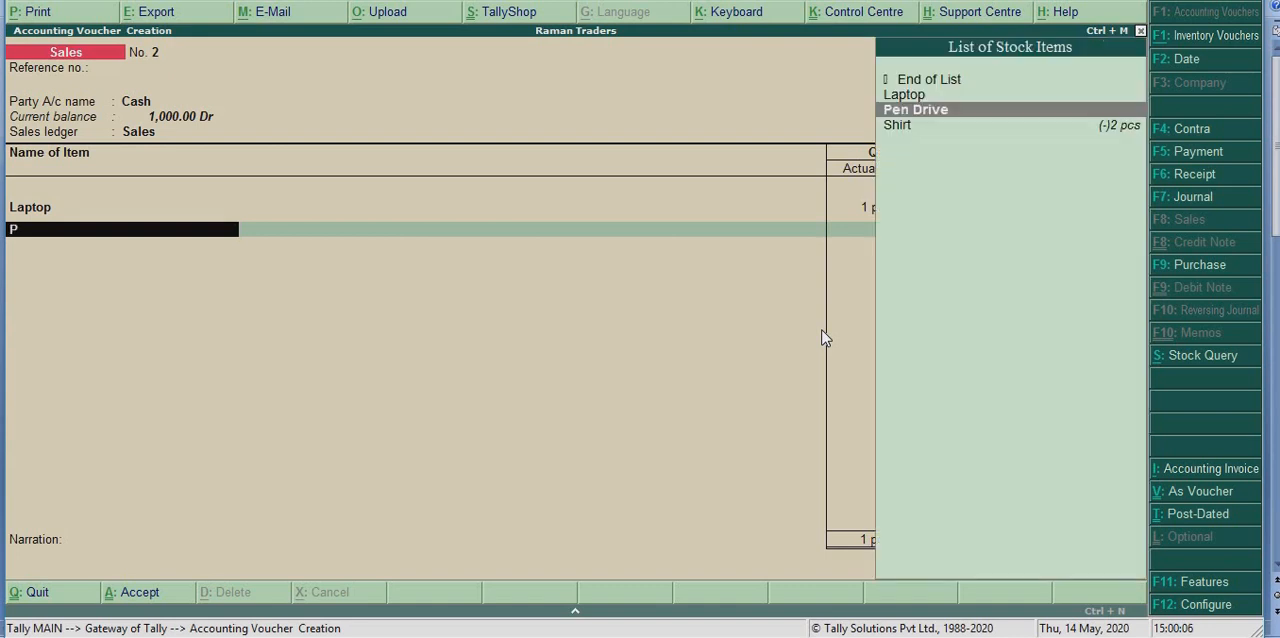
pyautogui.press('Return')
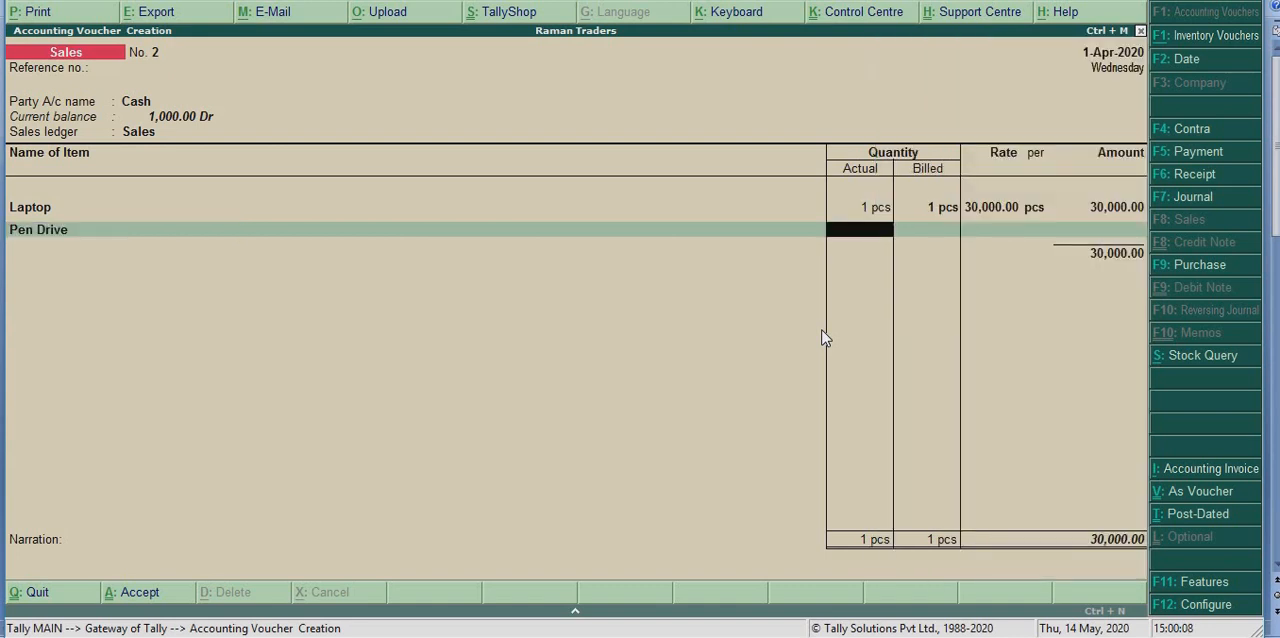
pyautogui.write('1')
pyautogui.press('Return')
pyautogui.write('0')
pyautogui.press('Return')
pyautogui.press('Return')
pyautogui.press('Return')
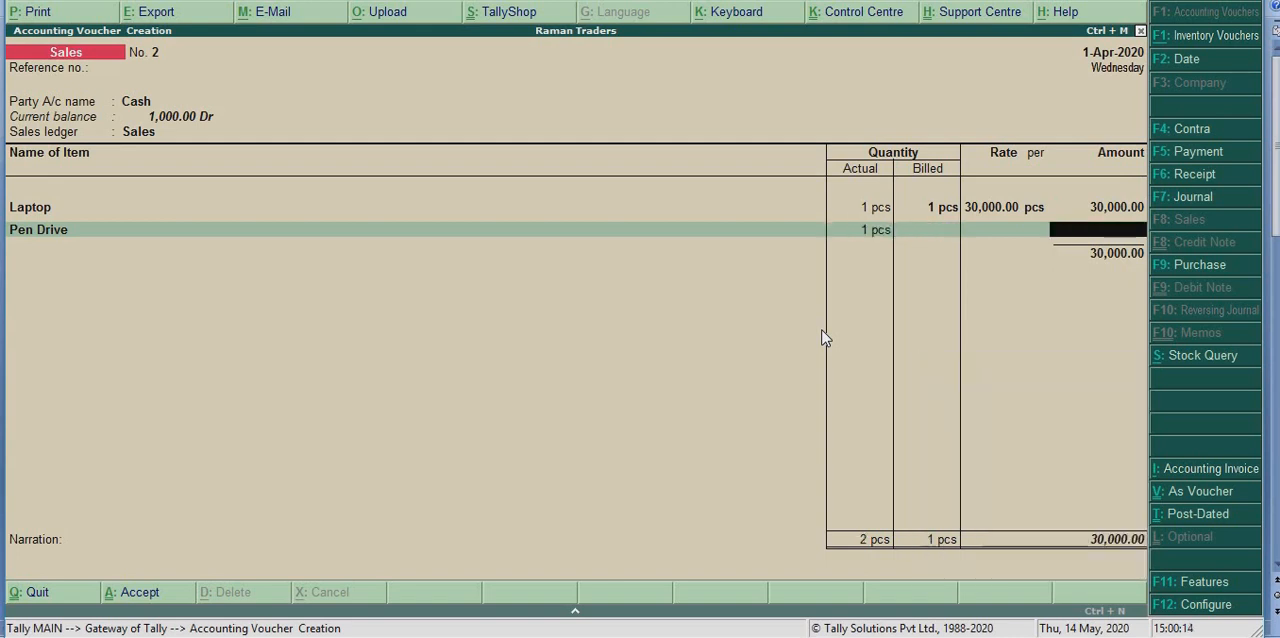
# Leave the pen drive's rate and amount blank, end the item list and save the sales voucher
pyautogui.press('Return')
pyautogui.press('Return')
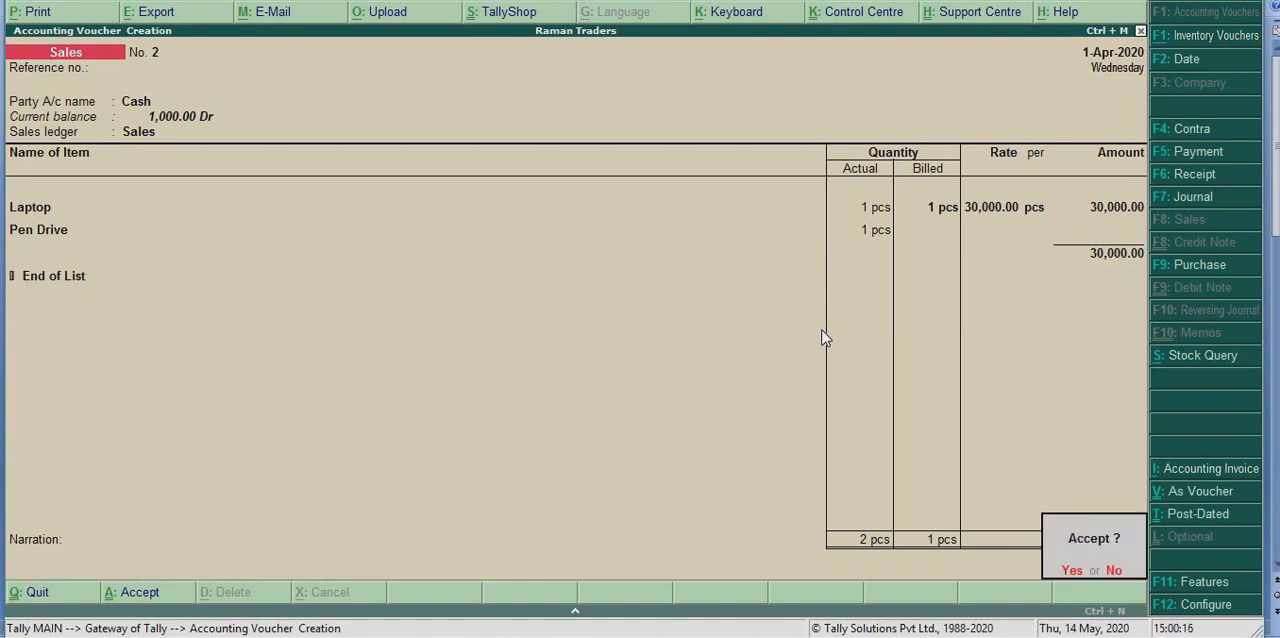
pyautogui.press('Return')
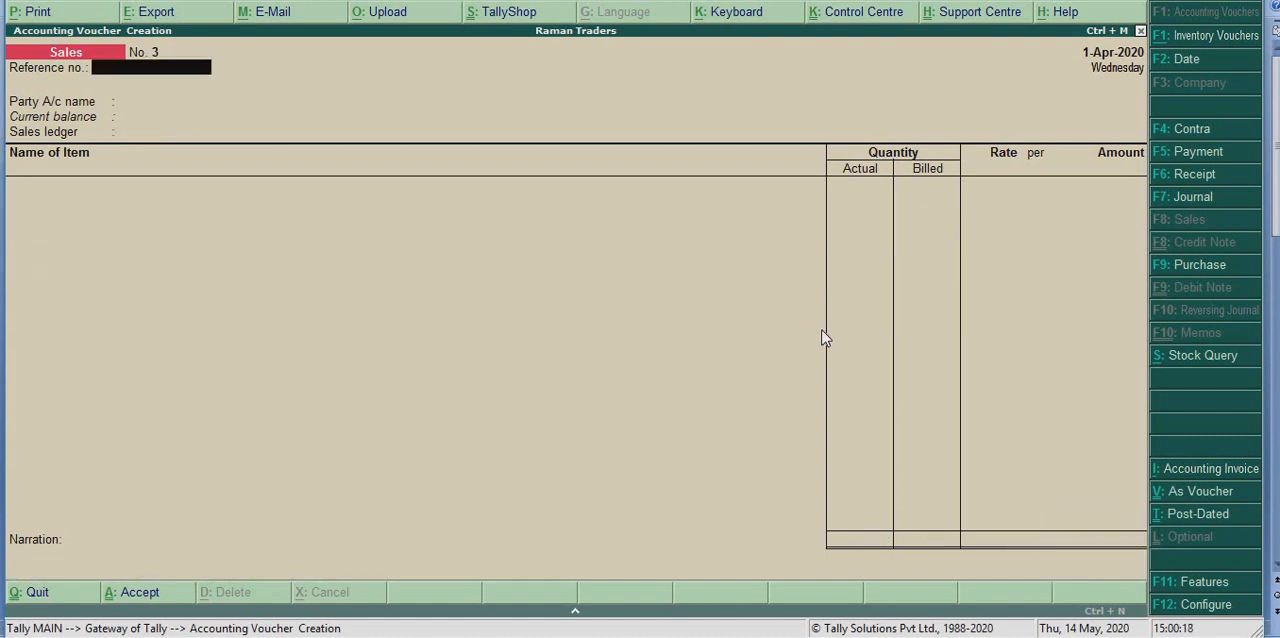
# Reopen the saved laptop and pen drive voucher and examine its shipped and billed quantities in the zoomed print preview
pyautogui.press('pageup')
pyautogui.hotkey('alt', 'p')
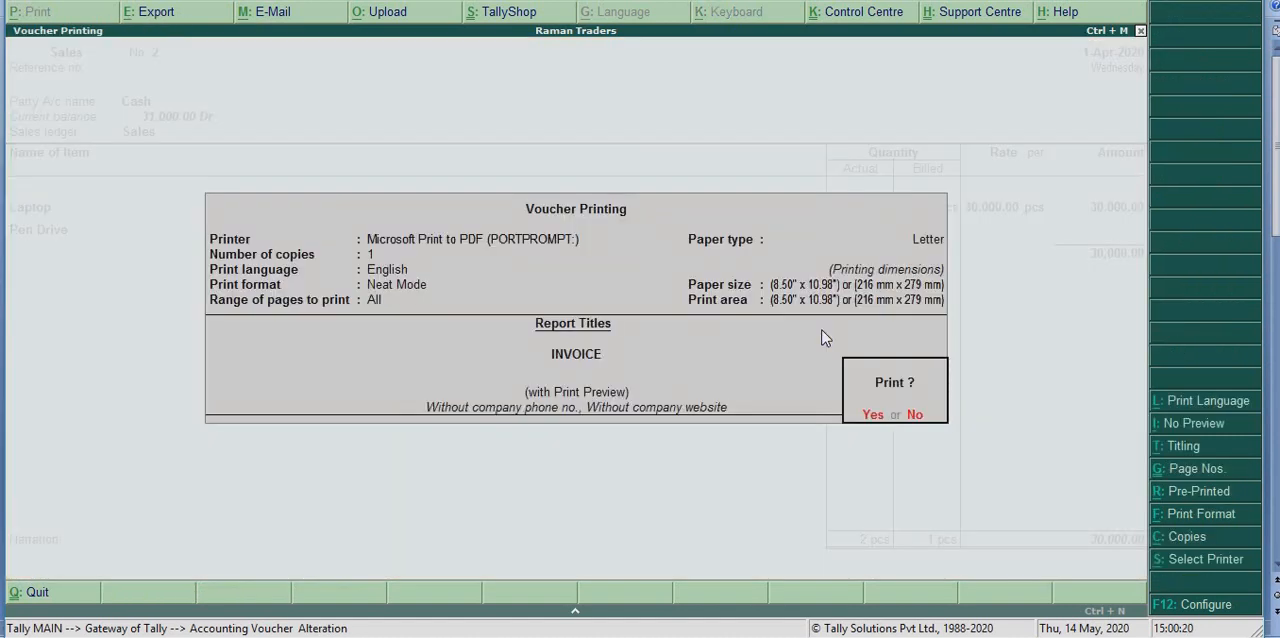
pyautogui.press('Return')
pyautogui.hotkey('alt', 'z')
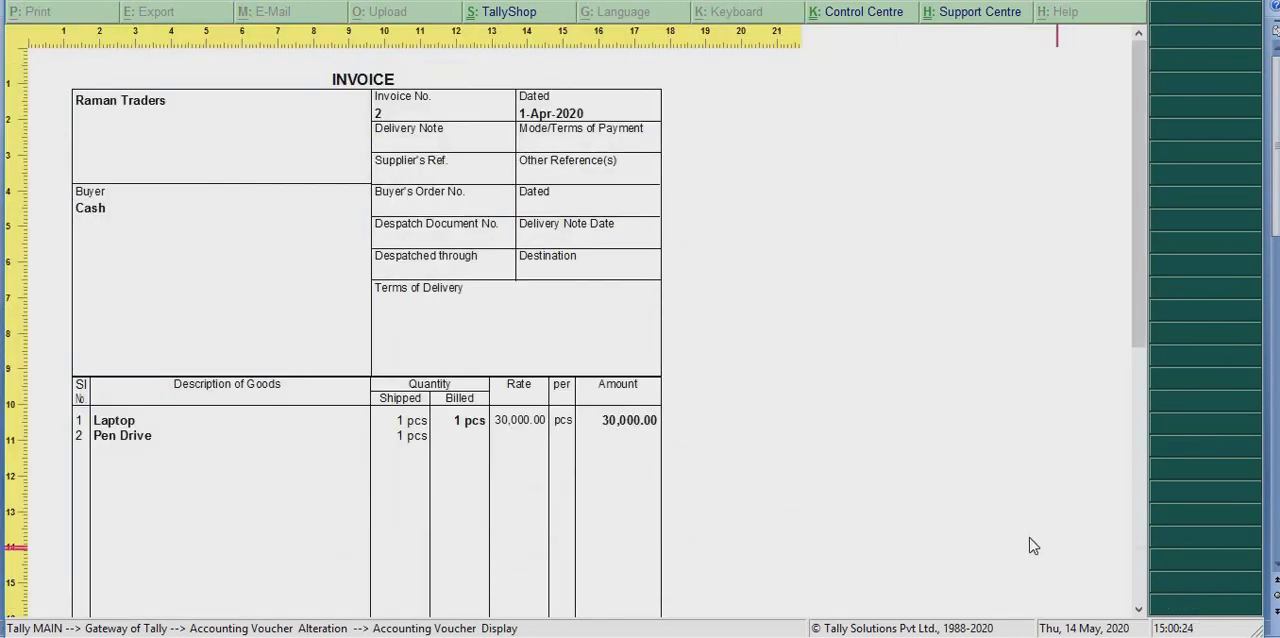
pyautogui.scroll(-1, 1033, 546)
pyautogui.scroll(-5, 1033, 546)
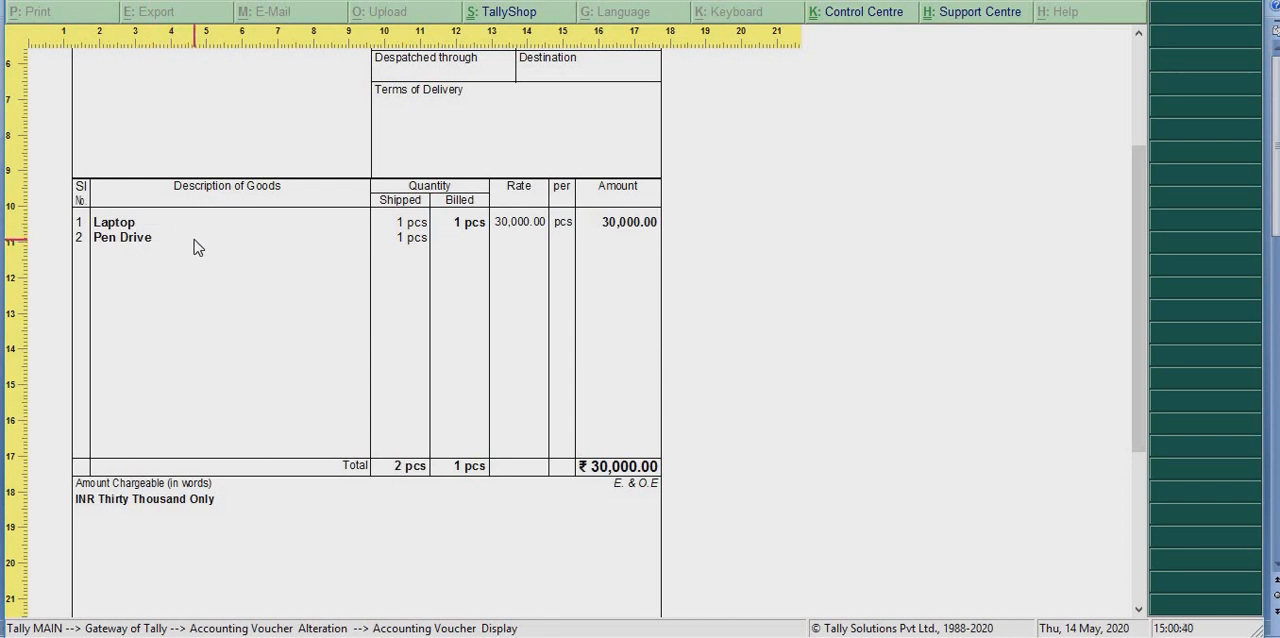
pyautogui.press('Escape')
# Quit the saved voucher and the blank sales voucher to return to the Gateway of Tally
pyautogui.press('Escape')
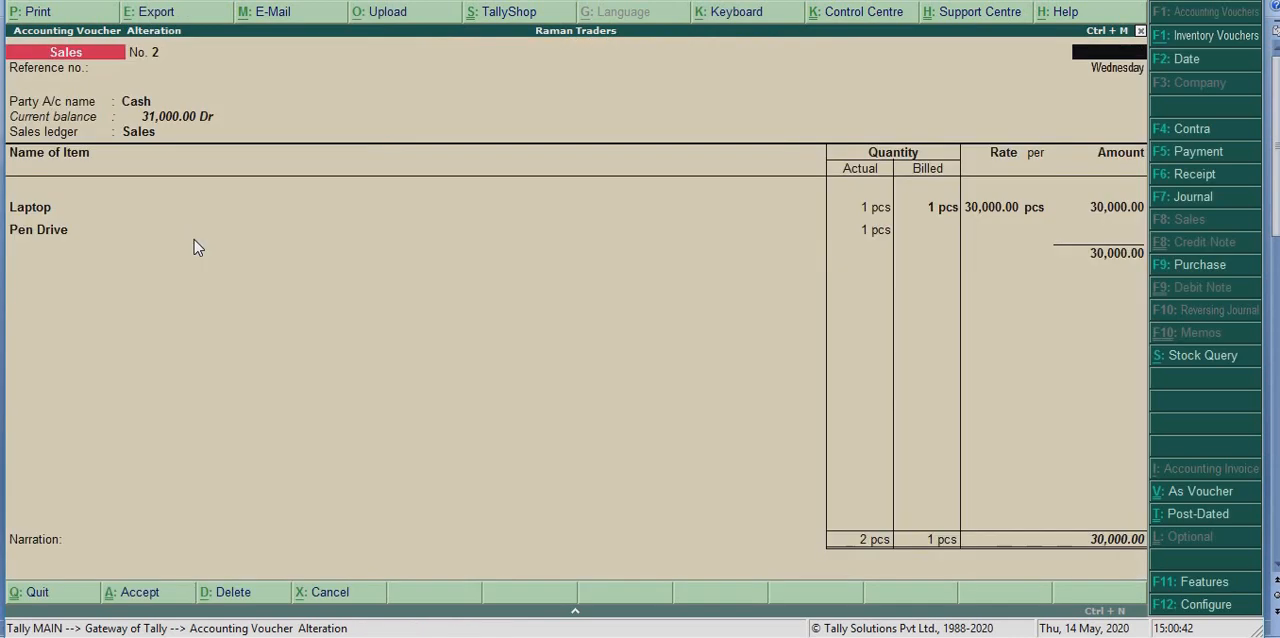
pyautogui.press('Escape')
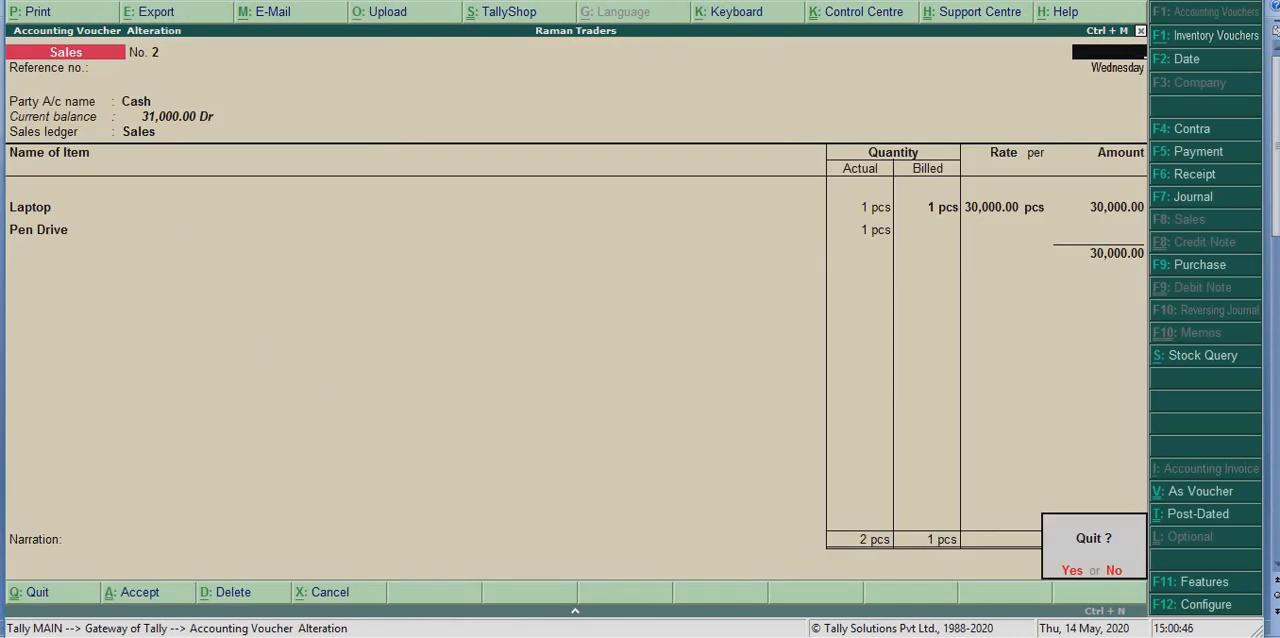
pyautogui.click(625, 636)
pyautogui.press('y')
pyautogui.press('Escape')
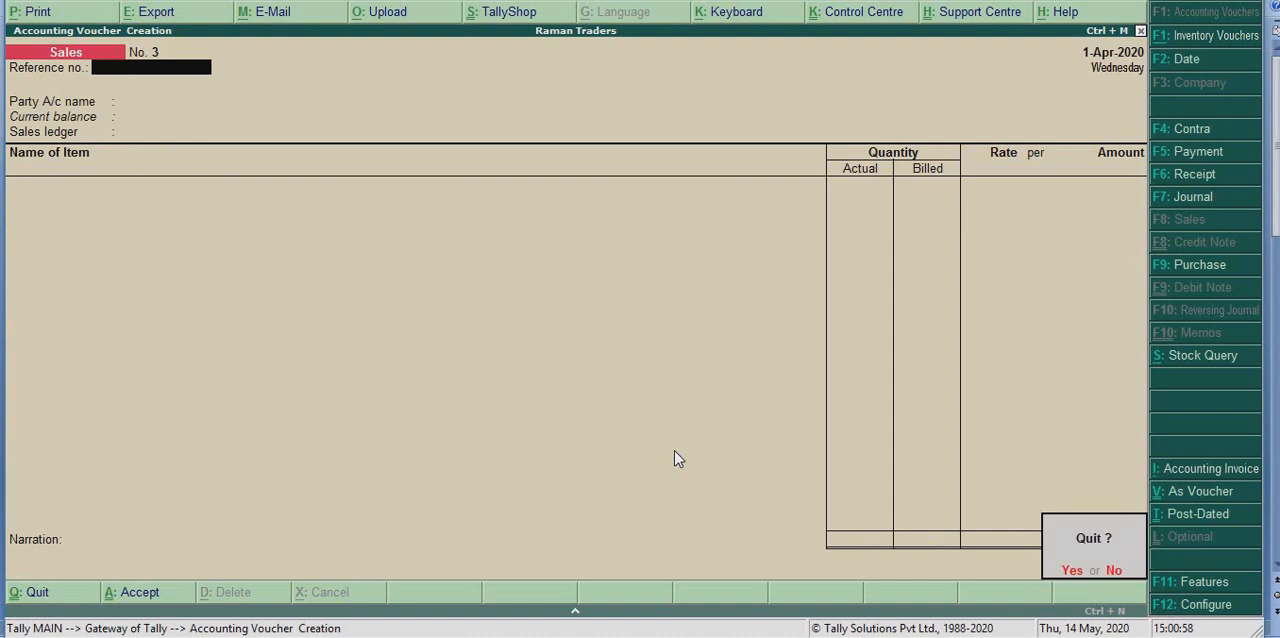
pyautogui.press('y')
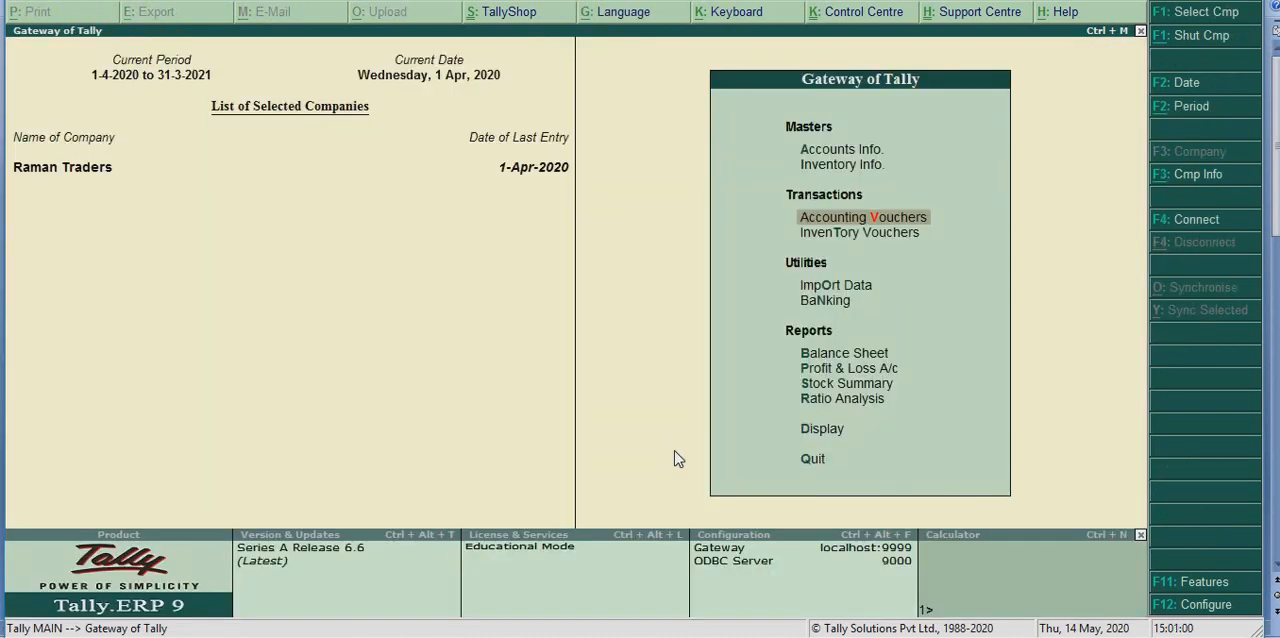